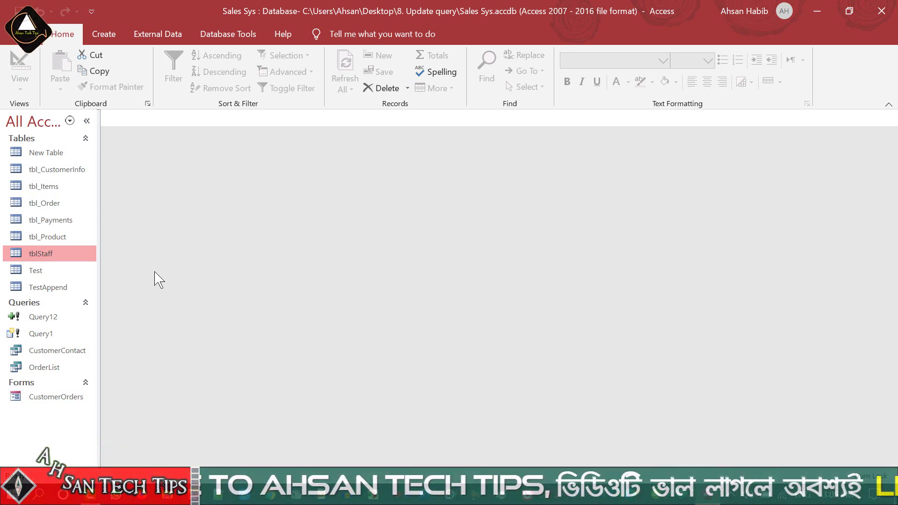
# Open tblStaff in Design View and examine its fields from StaffID through TotalSalary
pyautogui.rightClick(47, 262)
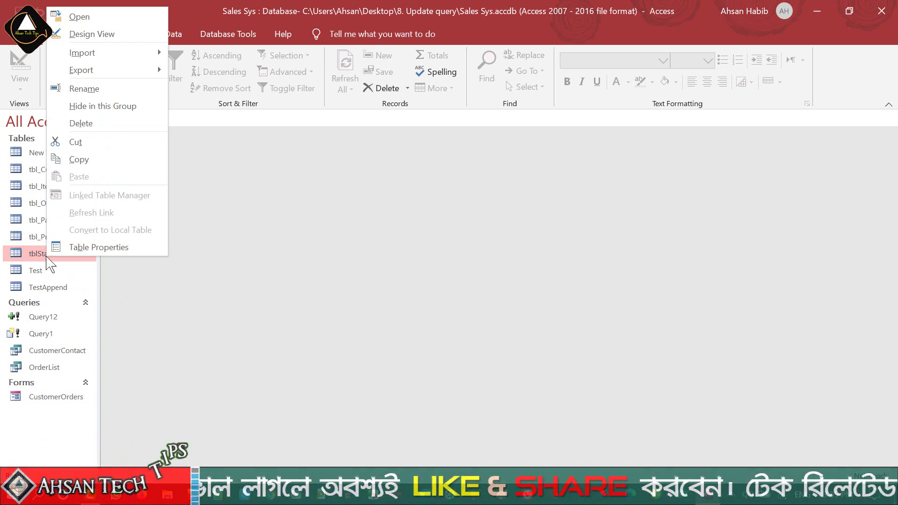
pyautogui.click(110, 34)
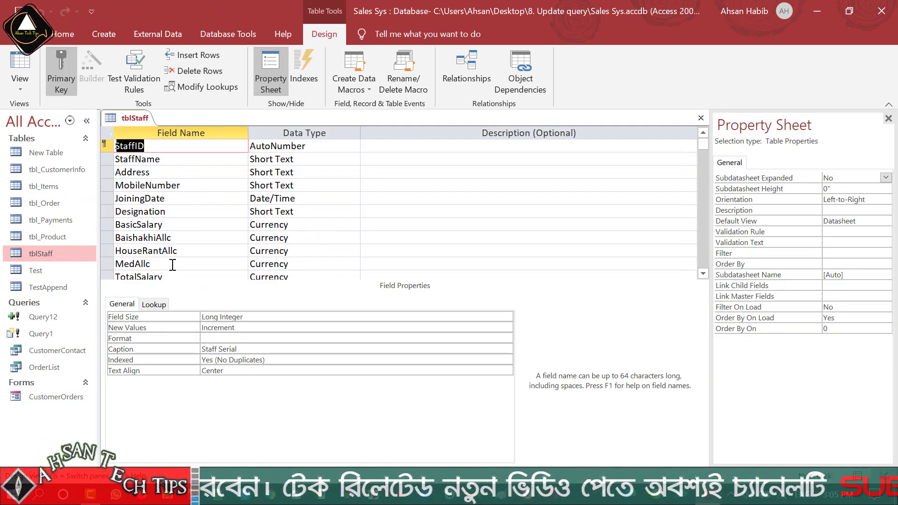
pyautogui.click(150, 151)
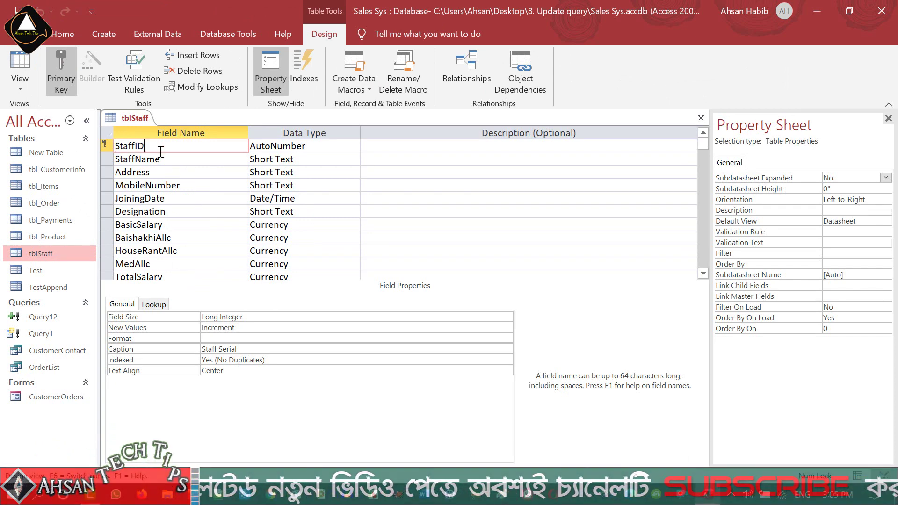
pyautogui.click(198, 159)
pyautogui.click(177, 173)
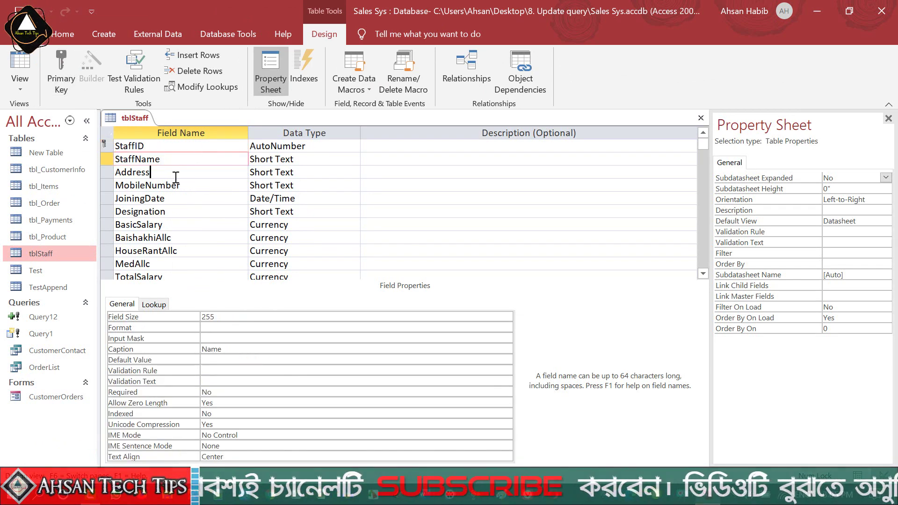
pyautogui.click(214, 186)
pyautogui.click(194, 198)
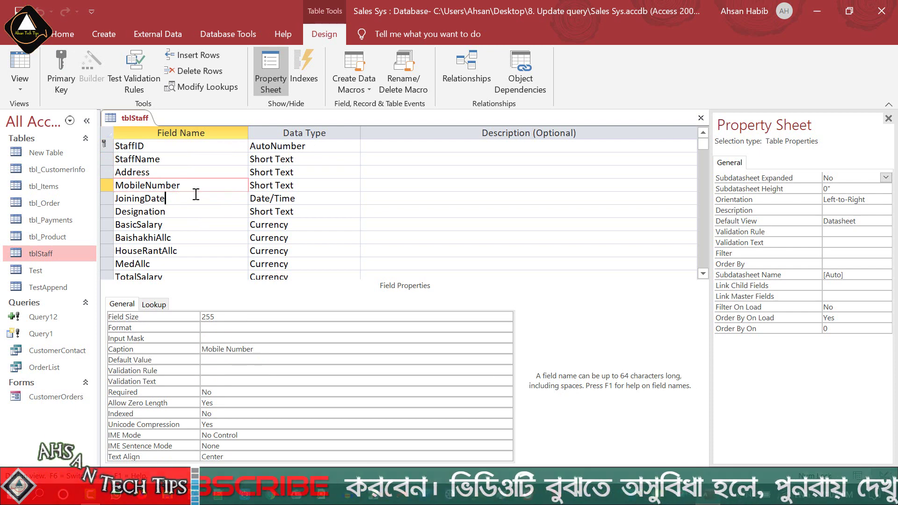
pyautogui.click(181, 212)
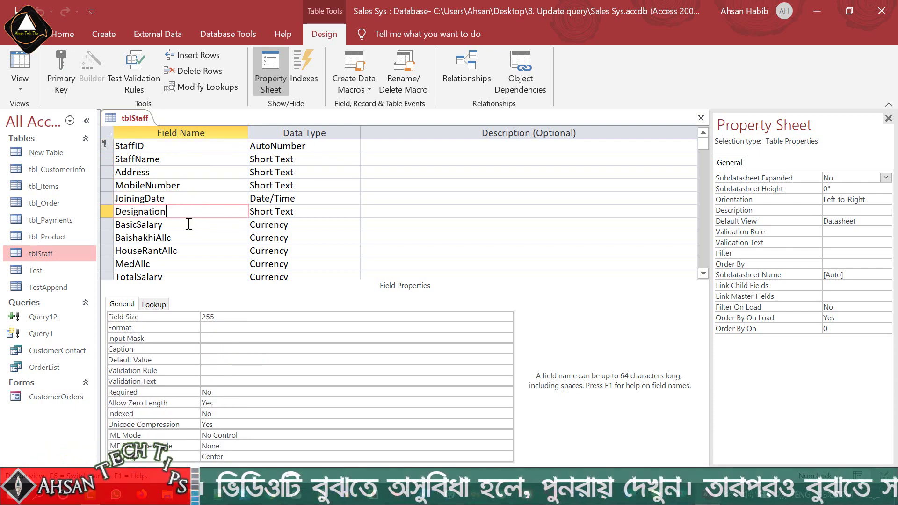
pyautogui.click(189, 224)
pyautogui.click(189, 238)
pyautogui.scroll(-1, 211, 237)
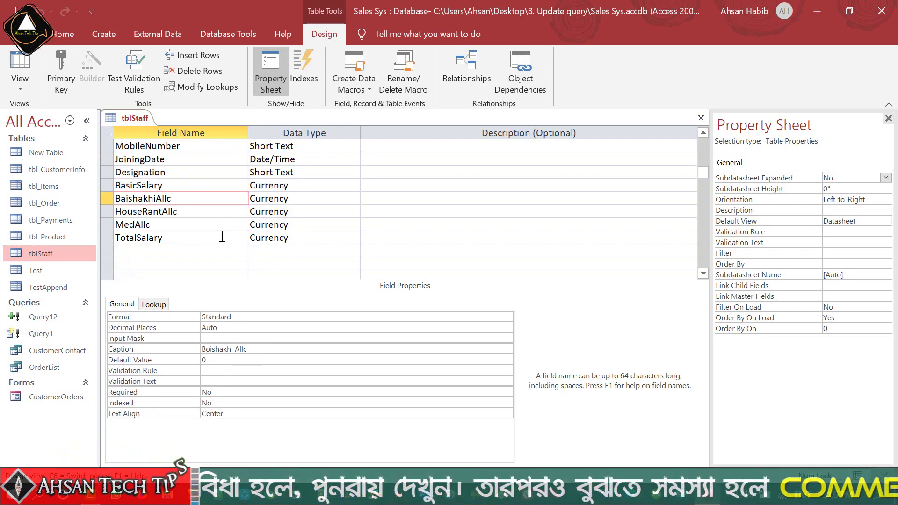
pyautogui.click(190, 212)
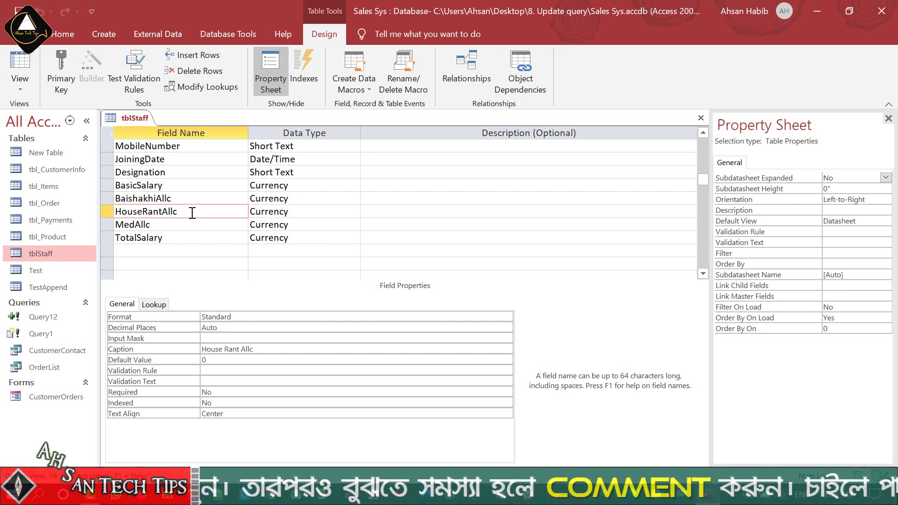
pyautogui.click(173, 225)
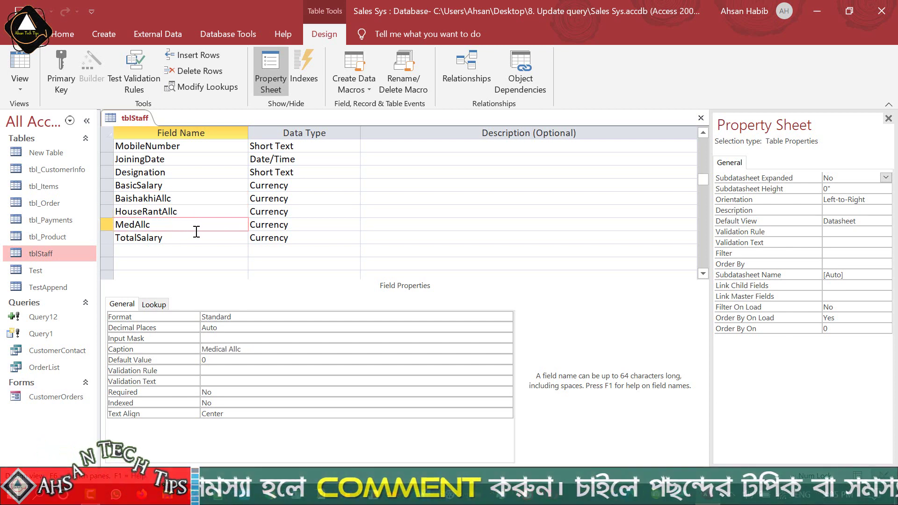
pyautogui.click(186, 237)
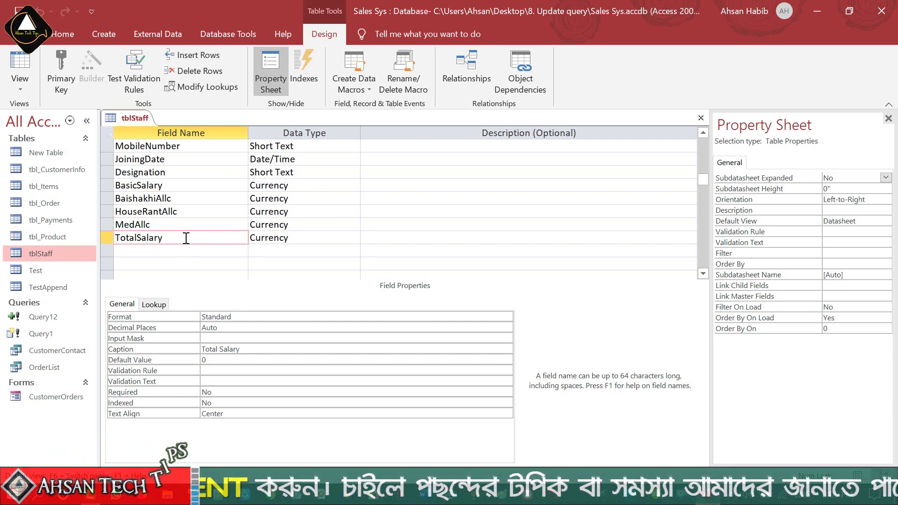
# Examine the basic salary, allowance and total salary columns of tblStaff in Datasheet View, and close the table
pyautogui.rightClick(135, 124)
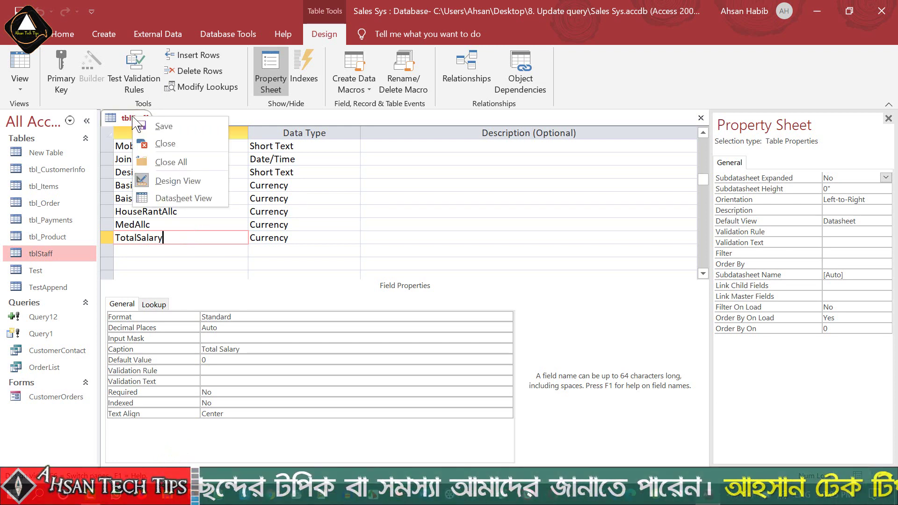
pyautogui.click(187, 200)
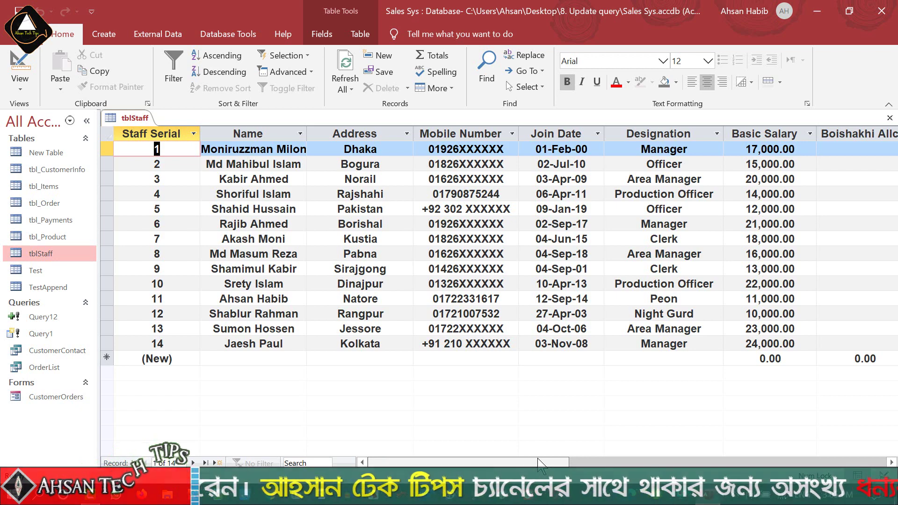
pyautogui.moveTo(542, 463); pyautogui.dragTo(629, 463)
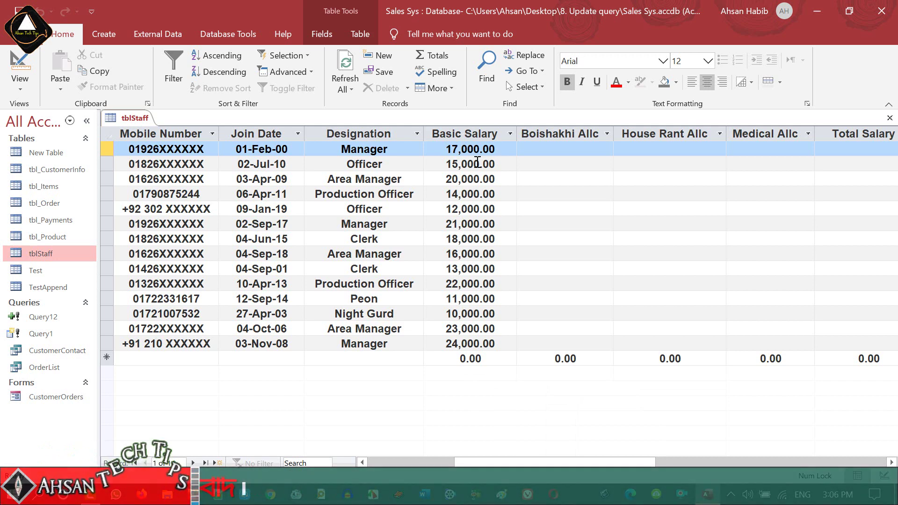
pyautogui.moveTo(625, 462); pyautogui.dragTo(695, 471)
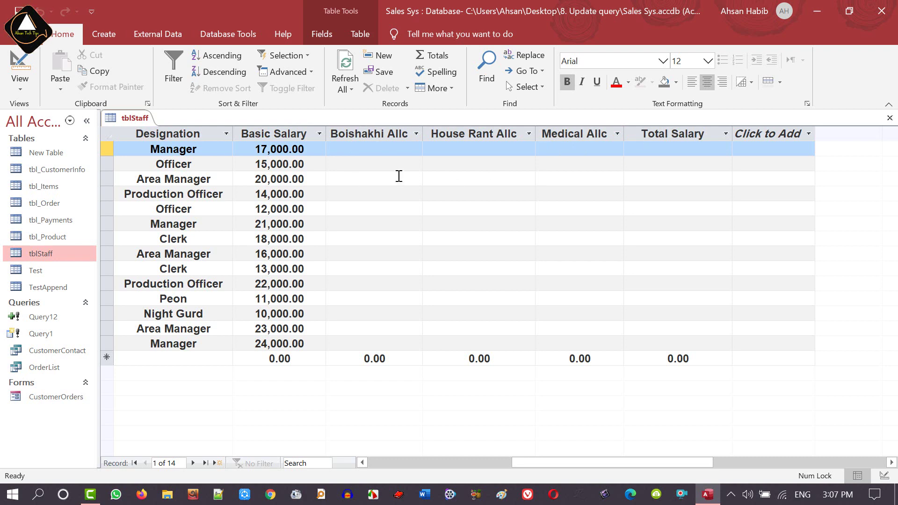
pyautogui.click(889, 118)
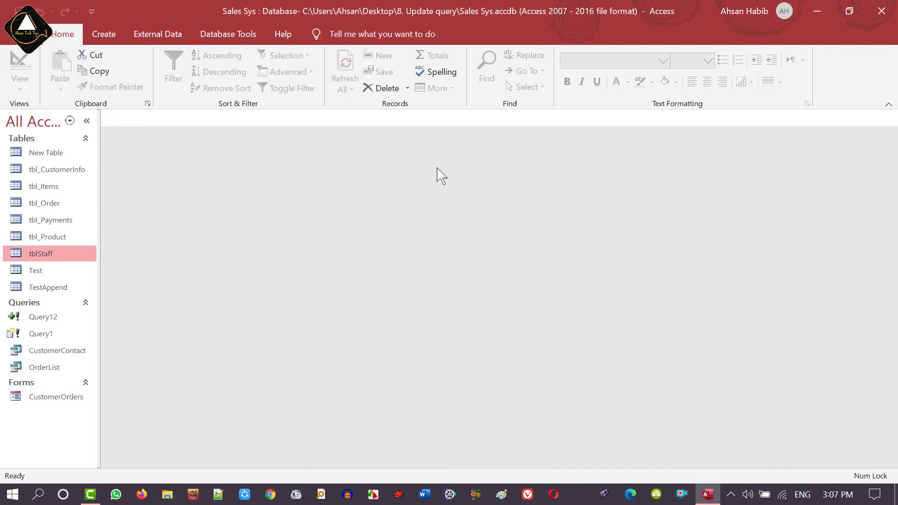
# Create a new query in Design View with tblStaff added, and enlarge its field list to show every field
pyautogui.click(104, 36)
pyautogui.click(217, 77)
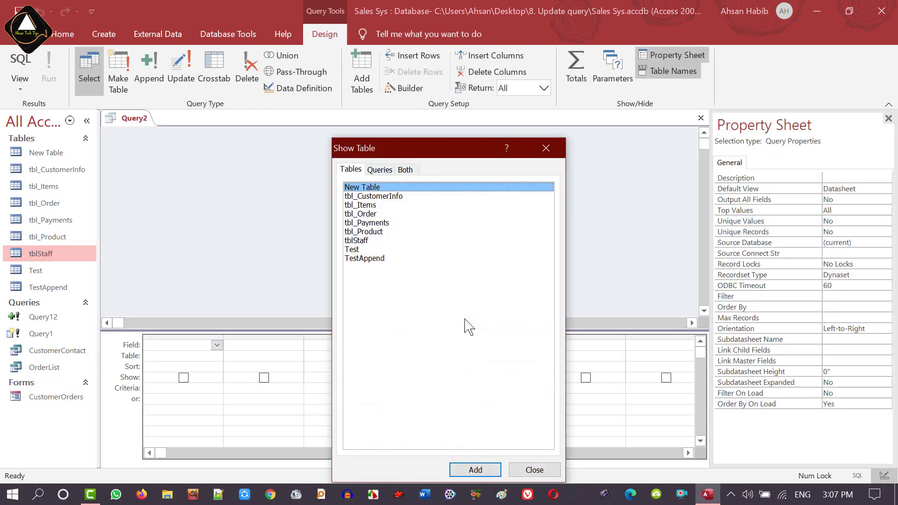
pyautogui.doubleClick(355, 241)
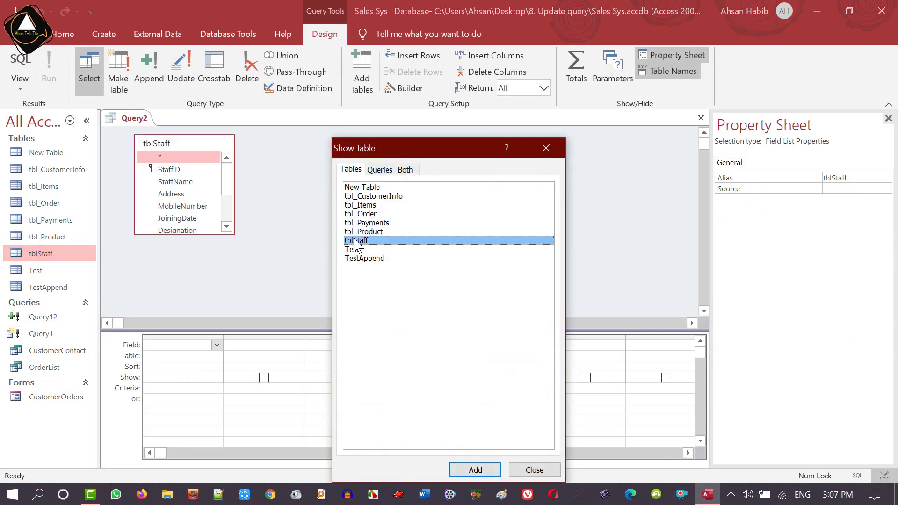
pyautogui.click(536, 470)
pyautogui.moveTo(208, 234); pyautogui.dragTo(208, 305)
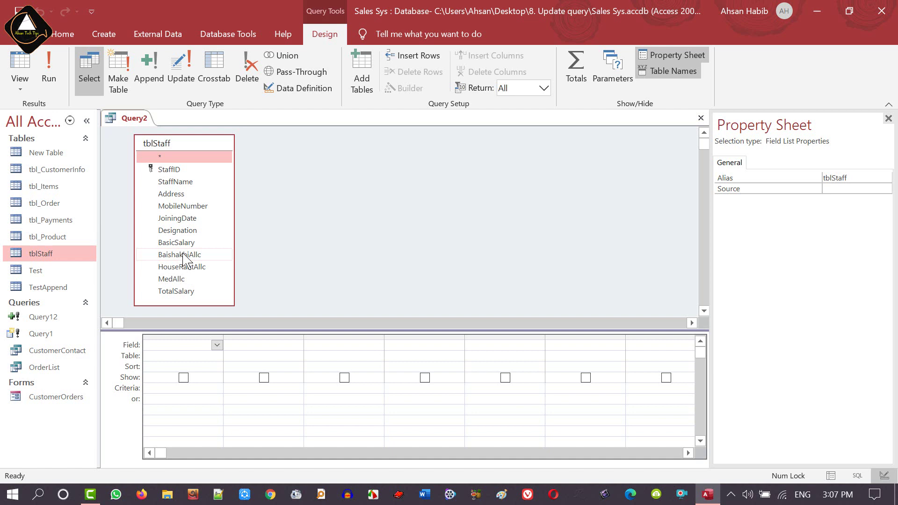
# Add the BaishakhiAllc field to the query grid and change the query type to Update
pyautogui.doubleClick(199, 259)
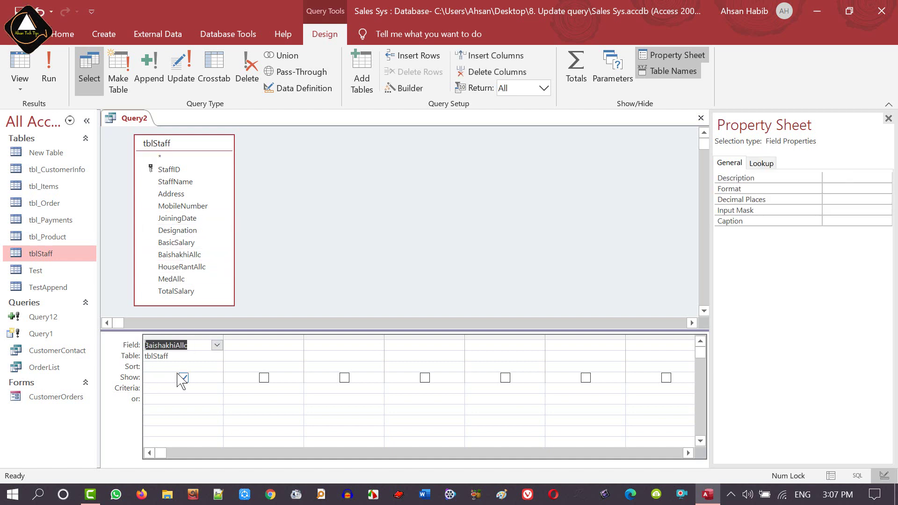
pyautogui.click(194, 351)
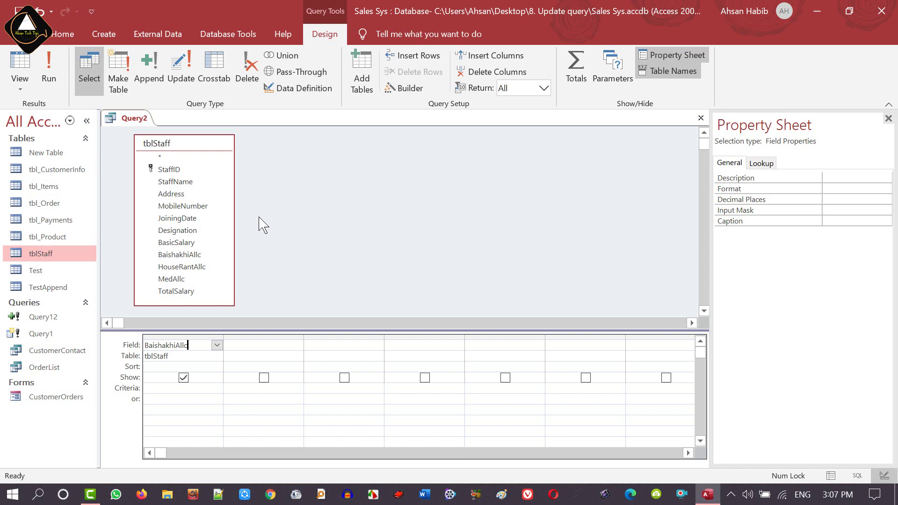
pyautogui.click(182, 65)
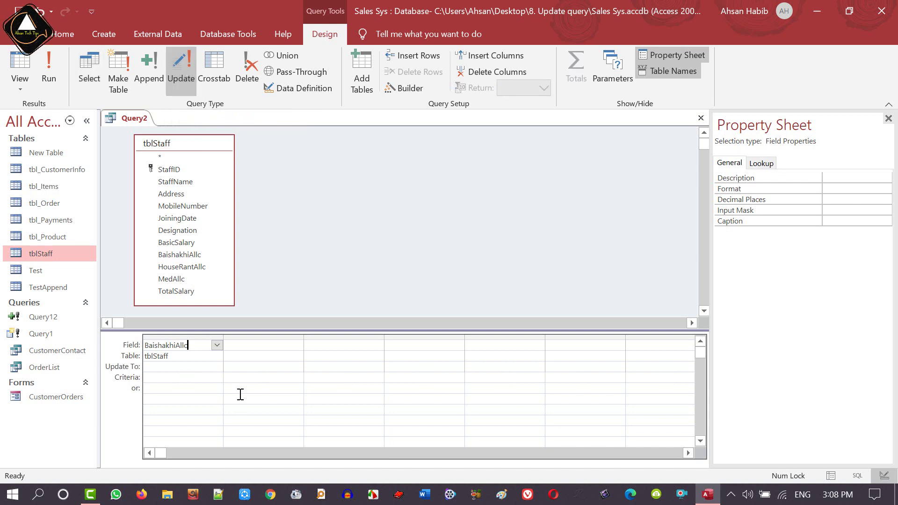
# Set the Update To expression of BaishakhiAllc to [BasicSalary]*20/100
pyautogui.click(180, 367)
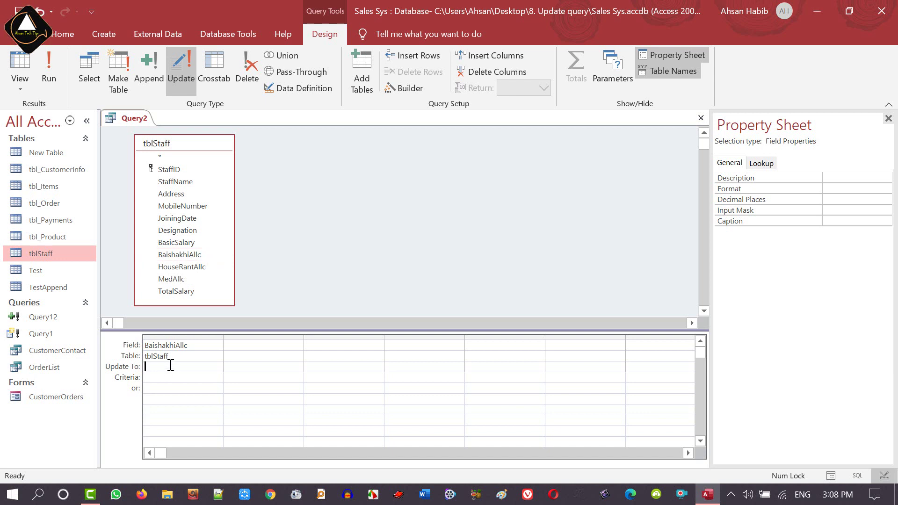
pyautogui.write('[BasicSalary')
pyautogui.write(']*')
pyautogui.write('20/')
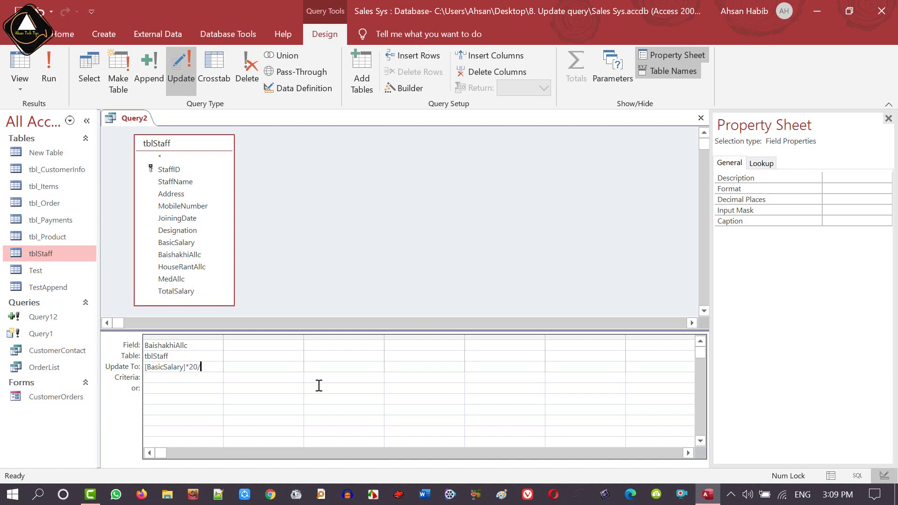
pyautogui.write('100')
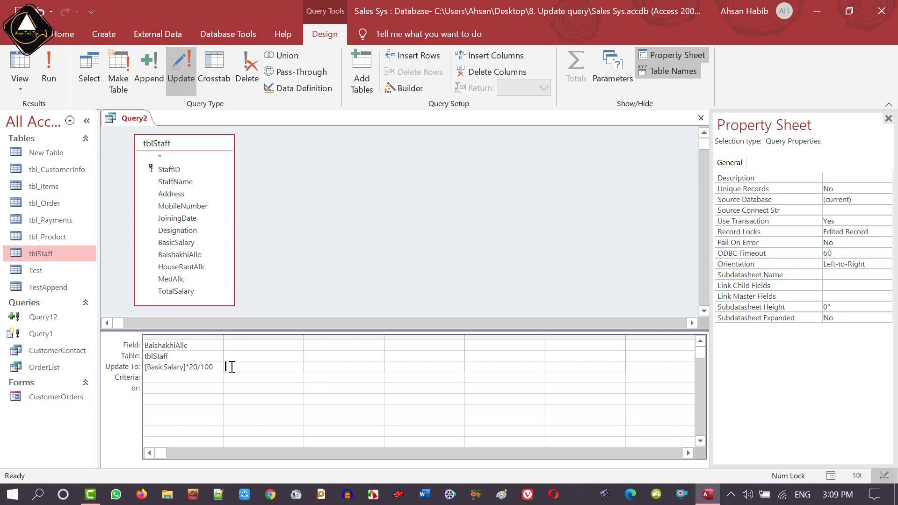
# Examine the BaishakhiAllc update expression in the Zoom window and close it without changes
pyautogui.rightClick(208, 366)
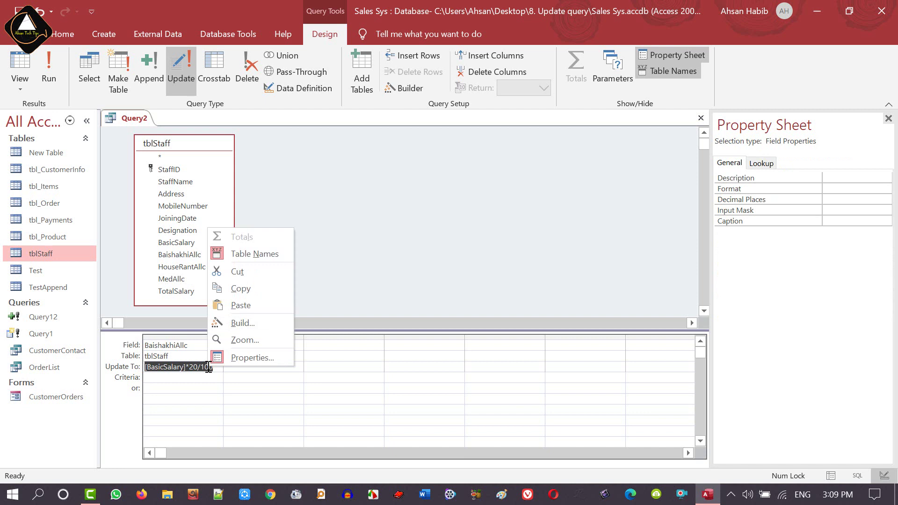
pyautogui.click(255, 341)
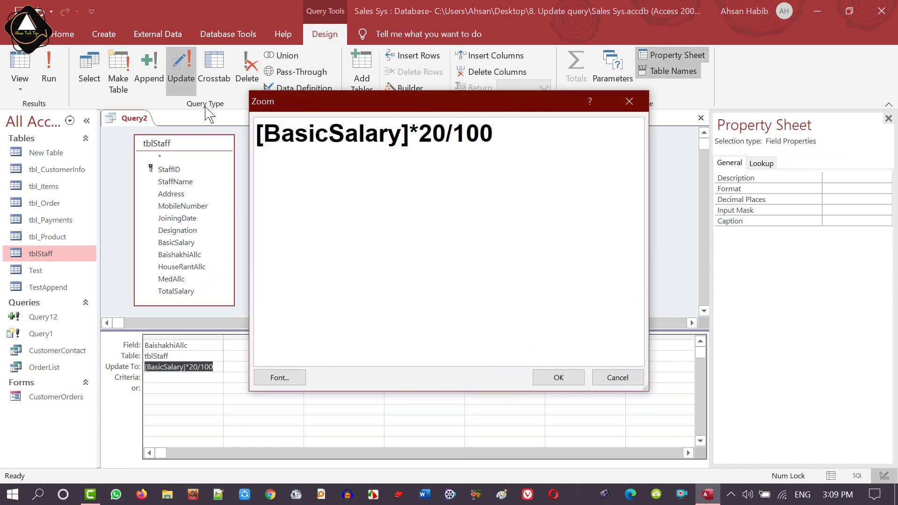
pyautogui.moveTo(499, 128); pyautogui.dragTo(38, 136)
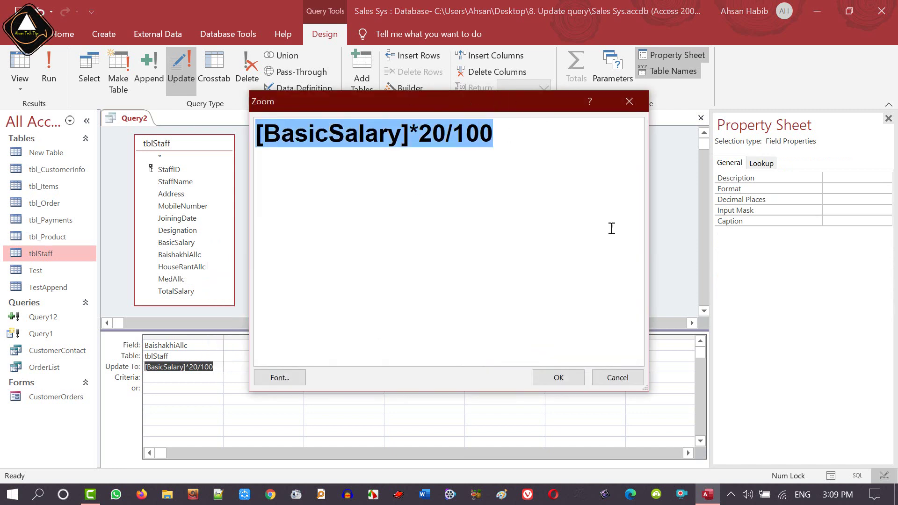
pyautogui.click(617, 379)
# Open the BaishakhiAllc update expression in the Expression Builder and clear the whole expression
pyautogui.rightClick(202, 369)
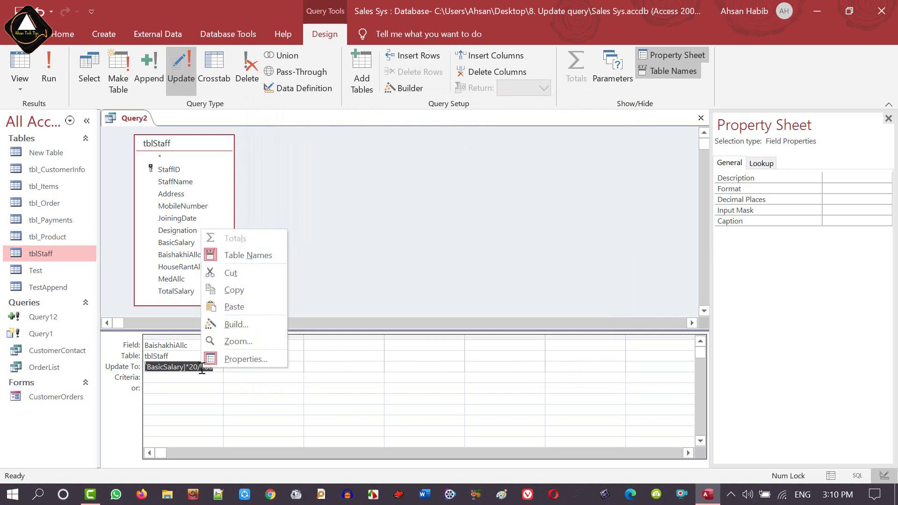
pyautogui.click(214, 323)
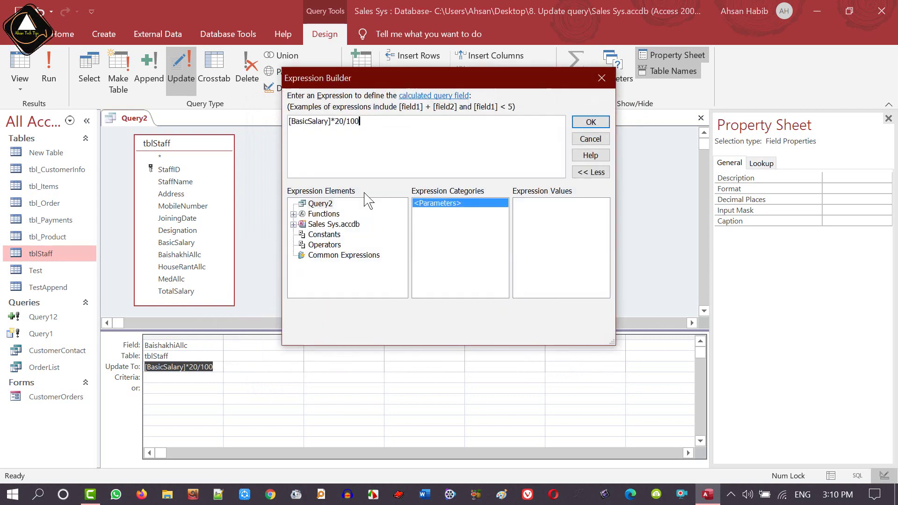
pyautogui.moveTo(360, 123); pyautogui.dragTo(246, 136)
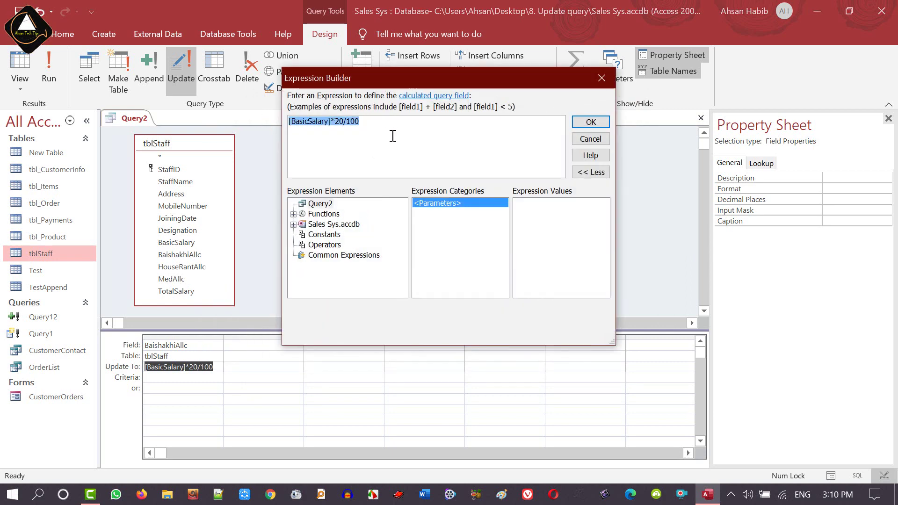
pyautogui.click(376, 120)
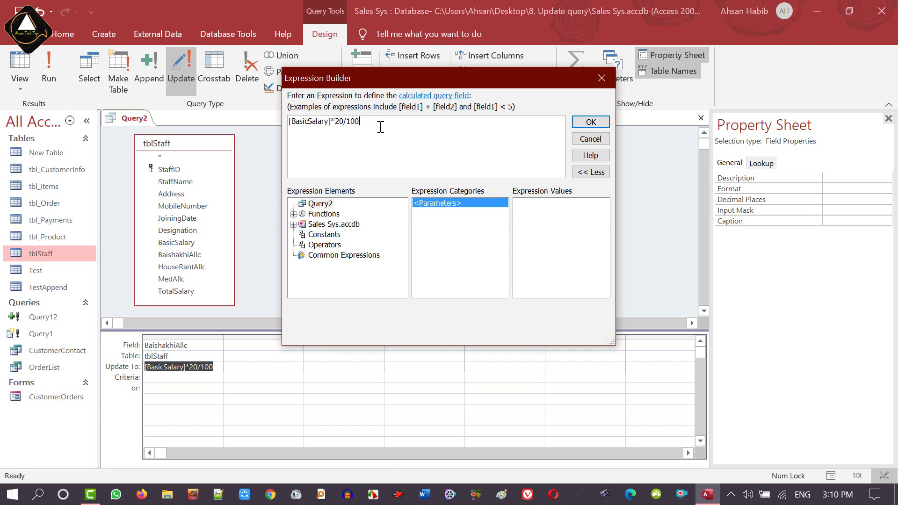
pyautogui.moveTo(390, 127); pyautogui.dragTo(138, 120)
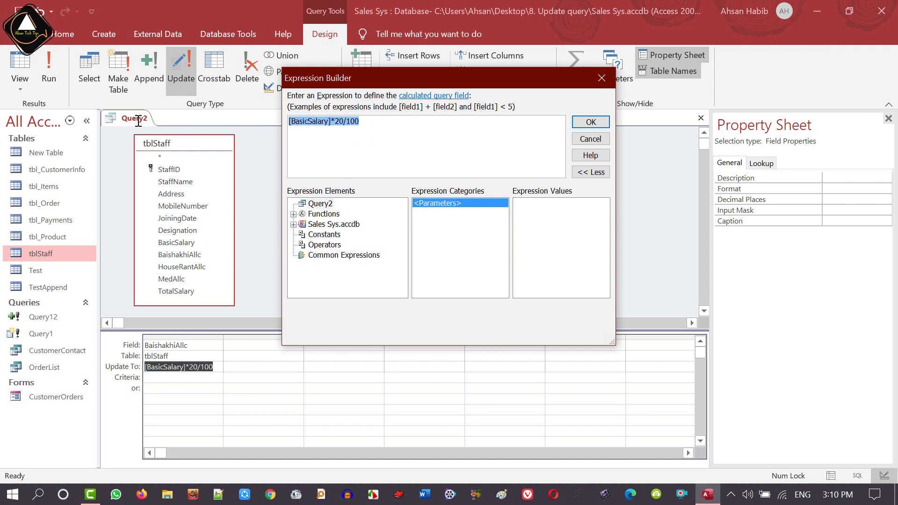
pyautogui.press('Delete')
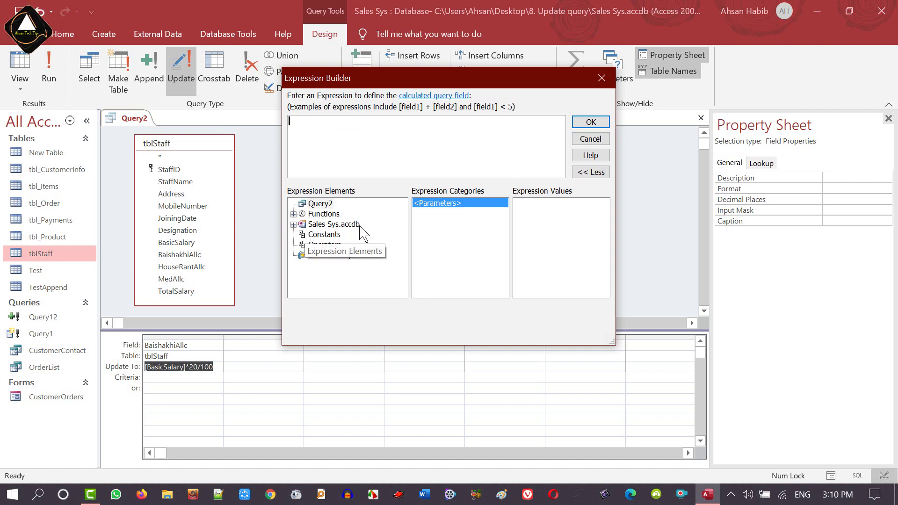
# Build the BaishakhiAllc update expression [tblStaff]![BasicSalary]*20/100 in the Expression Builder, taking BasicSalary from the database's tblStaff table, and apply it
pyautogui.click(293, 224)
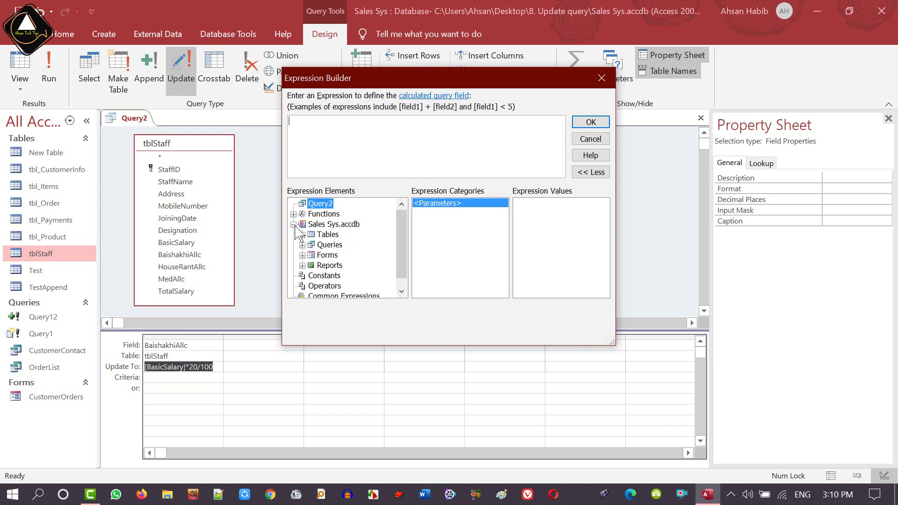
pyautogui.click(302, 234)
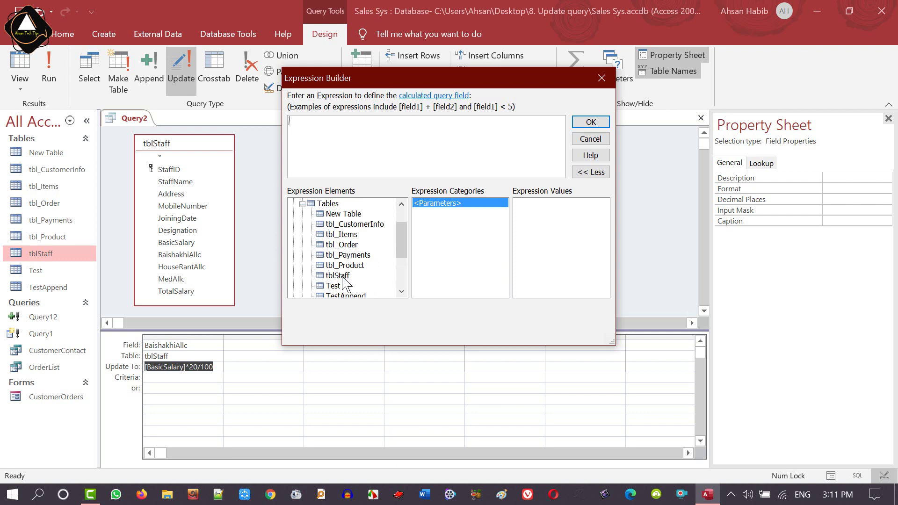
pyautogui.scroll(-1, 347, 281)
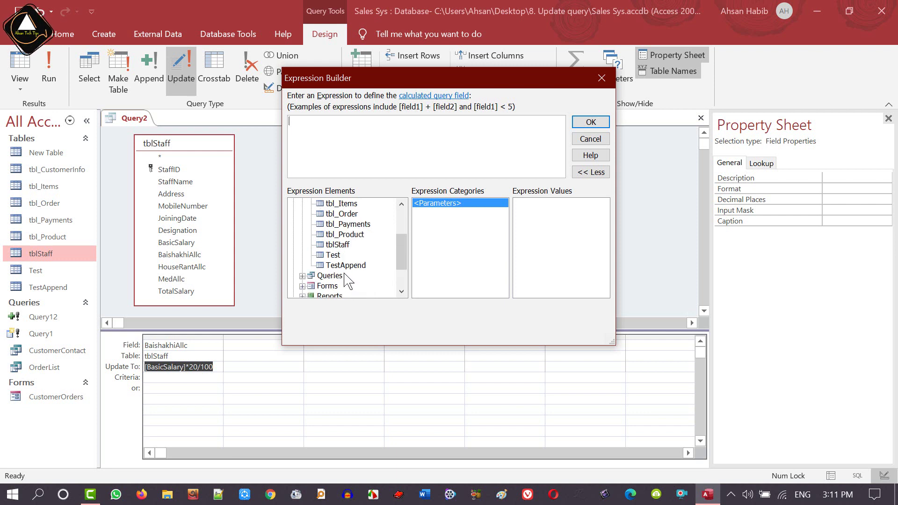
pyautogui.click(337, 245)
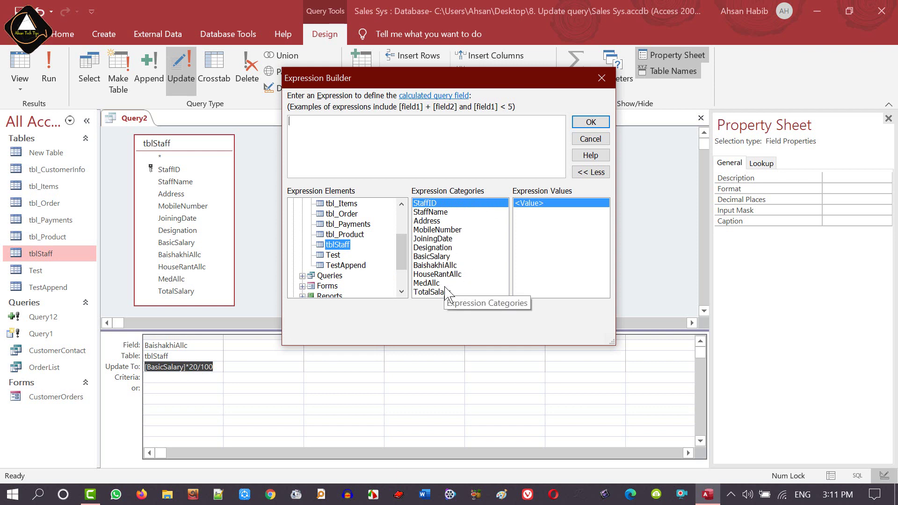
pyautogui.doubleClick(432, 256)
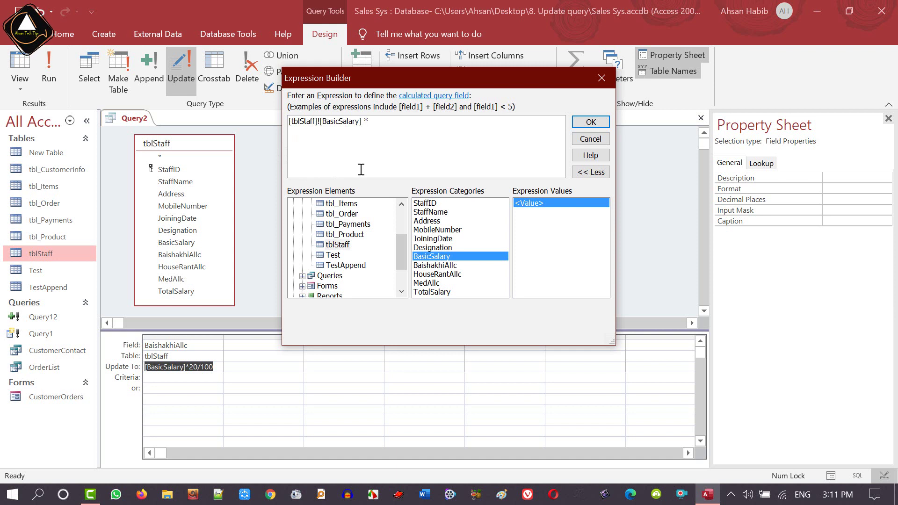
pyautogui.write('*20/100')
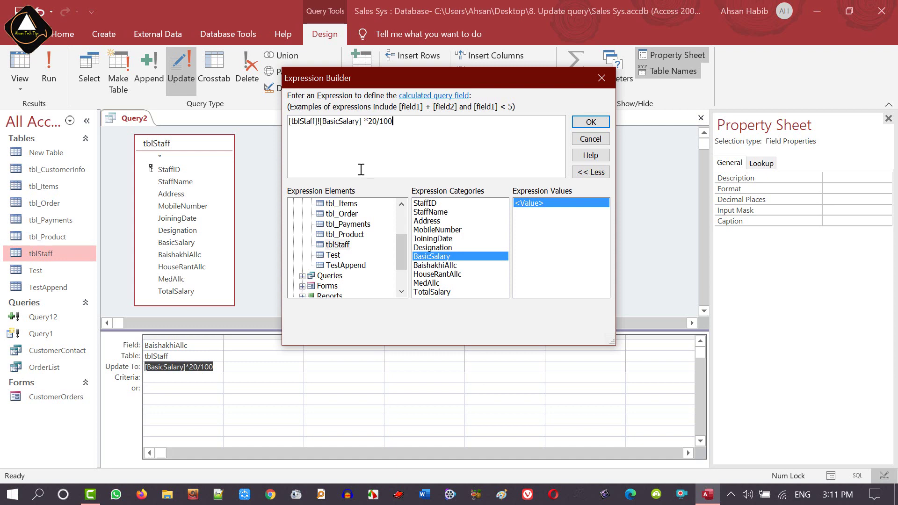
pyautogui.click(590, 122)
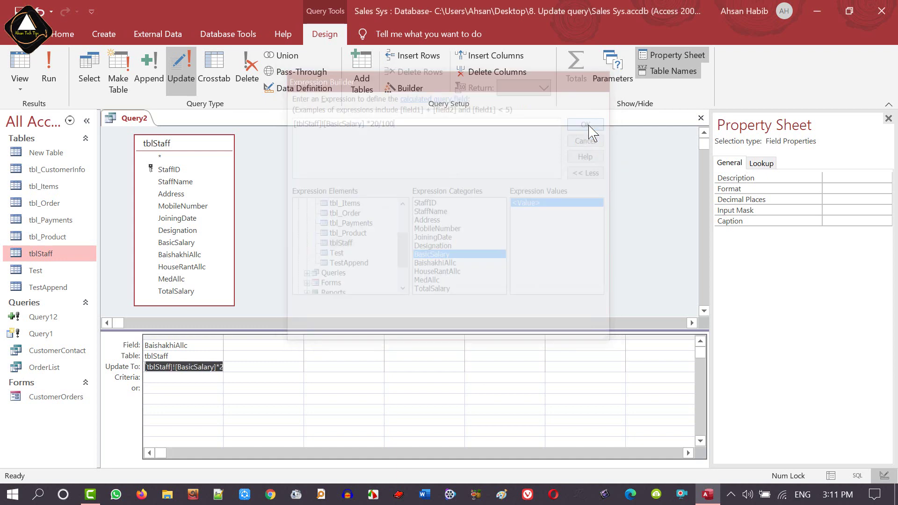
# Widen the BaishakhiAllc column in the query grid and run the update query, accepting the update of the records
pyautogui.moveTo(223, 336); pyautogui.dragTo(284, 336)
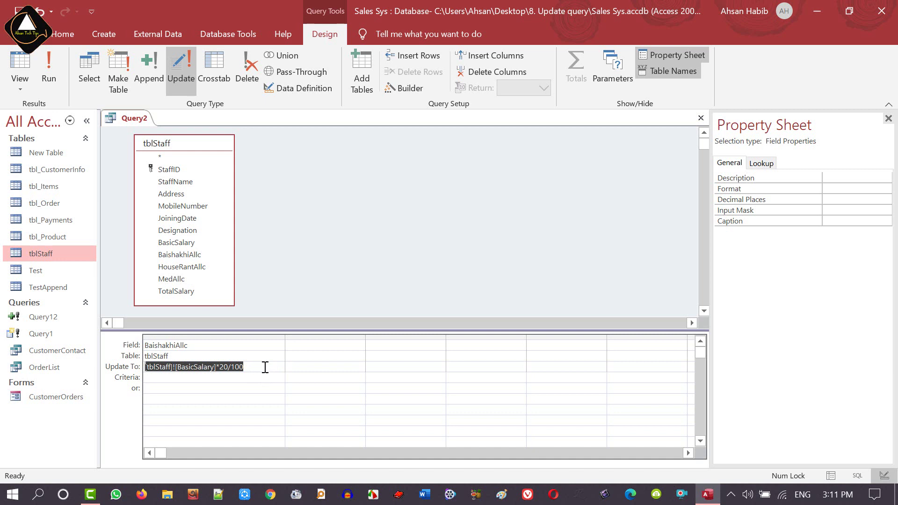
pyautogui.click(264, 367)
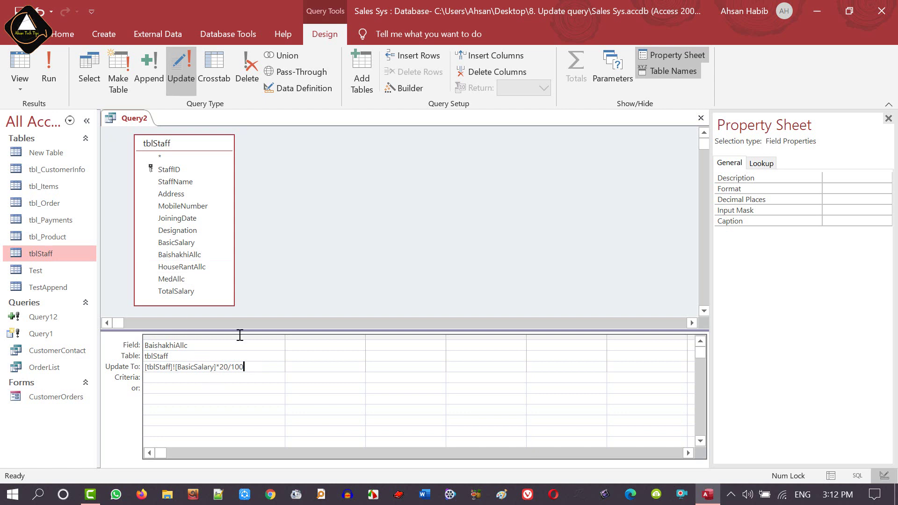
pyautogui.click(48, 70)
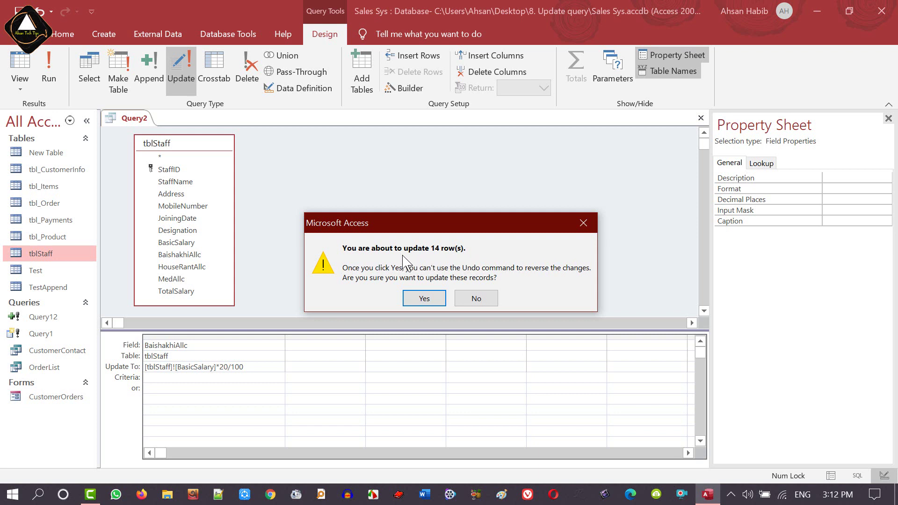
pyautogui.click(424, 299)
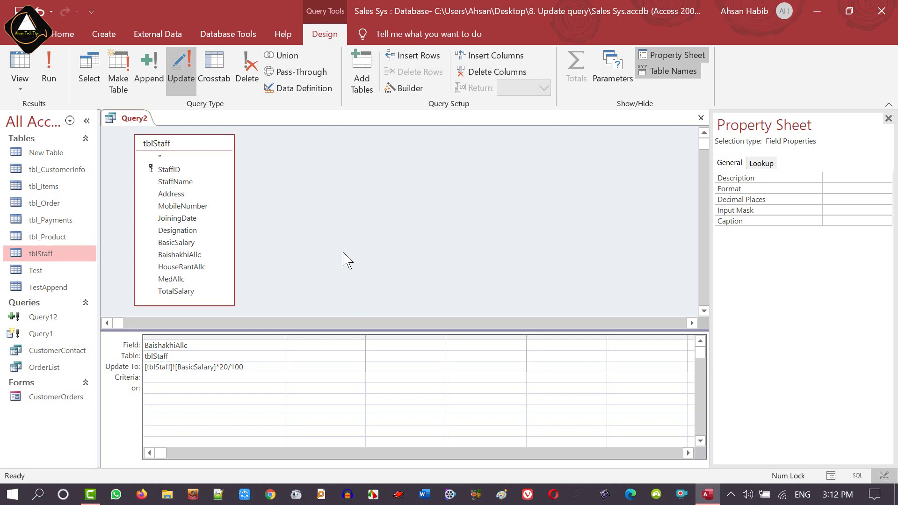
# Open tblStaff, check the Boishakhi Allc values against Basic Salary, and close the table
pyautogui.doubleClick(46, 254)
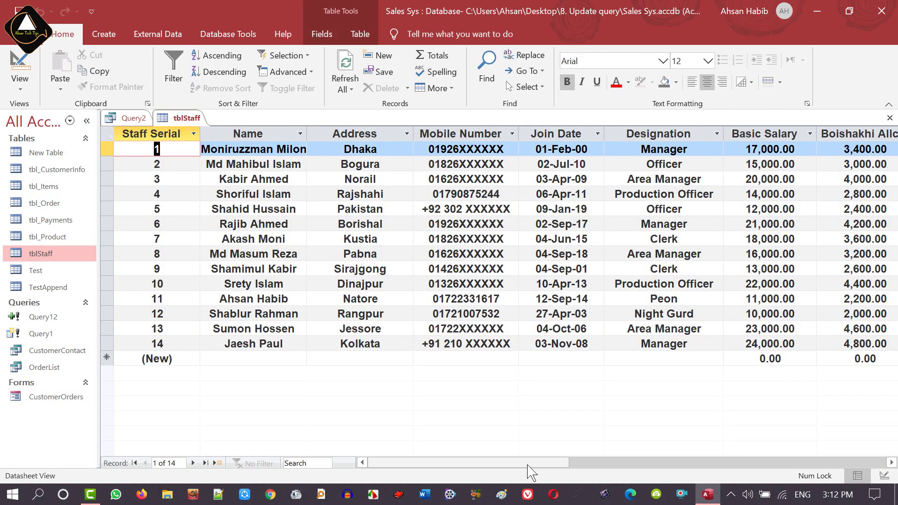
pyautogui.moveTo(527, 463); pyautogui.dragTo(584, 463)
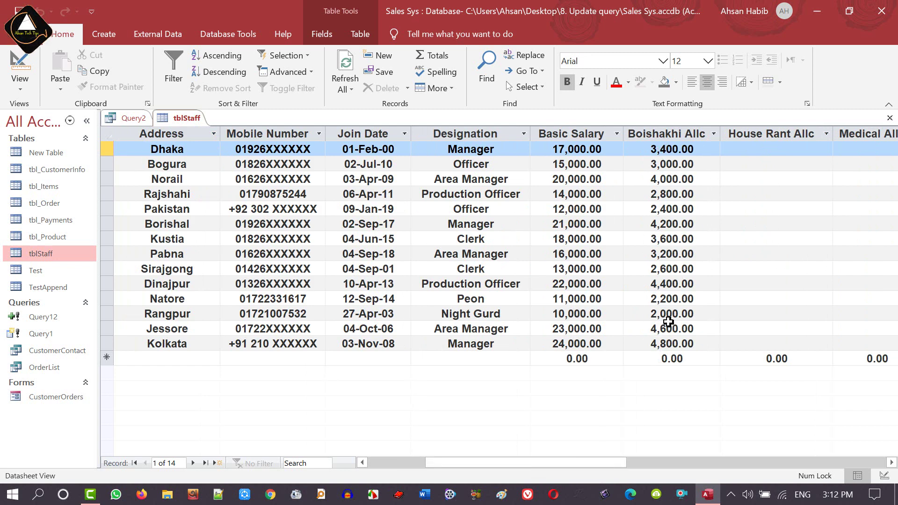
pyautogui.hotkey('ctrl', 'w')
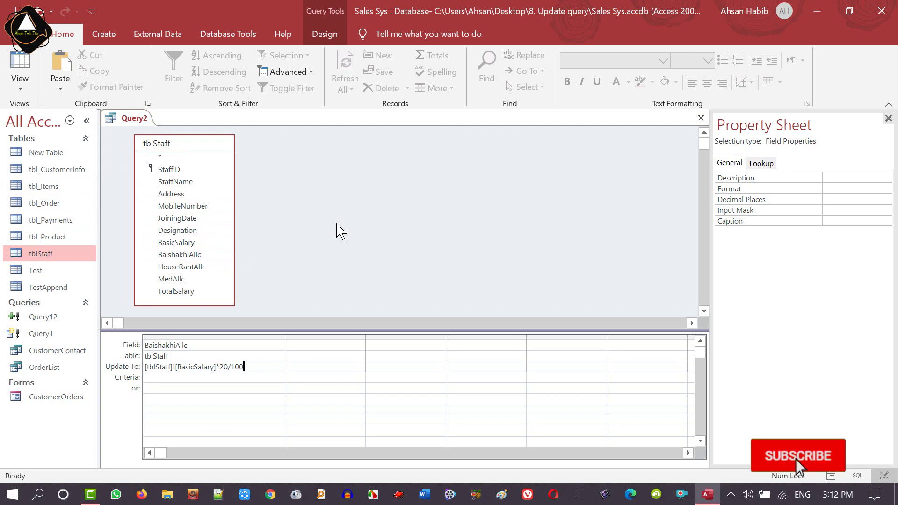
# Save the update query as "BA 20%" and close it
pyautogui.hotkey('ctrl', 's')
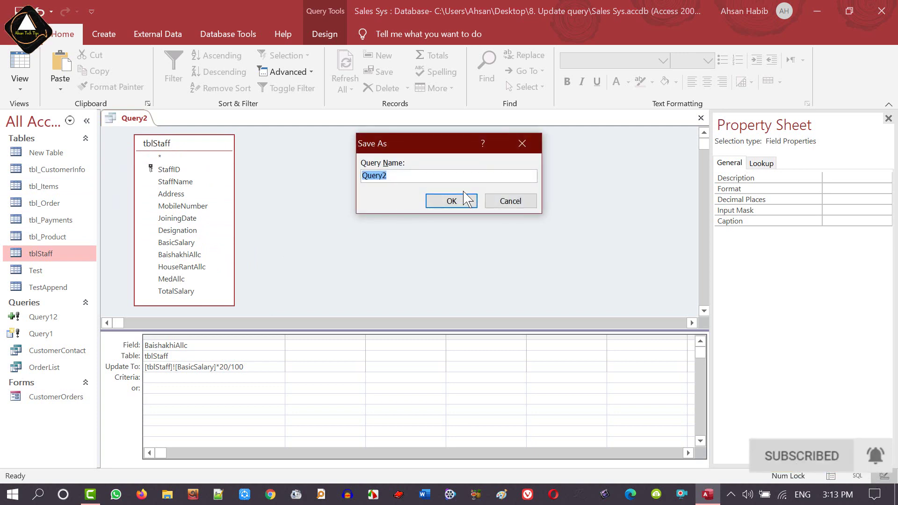
pyautogui.write('BA')
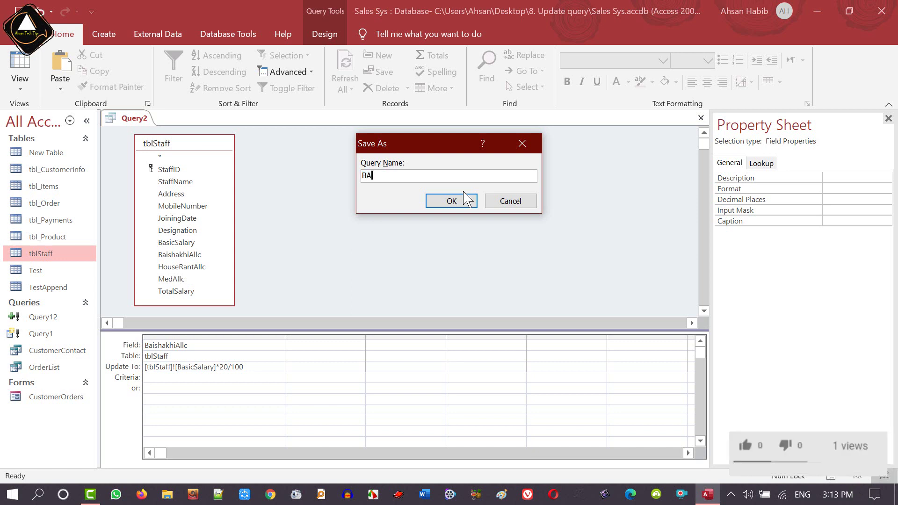
pyautogui.write(' 20')
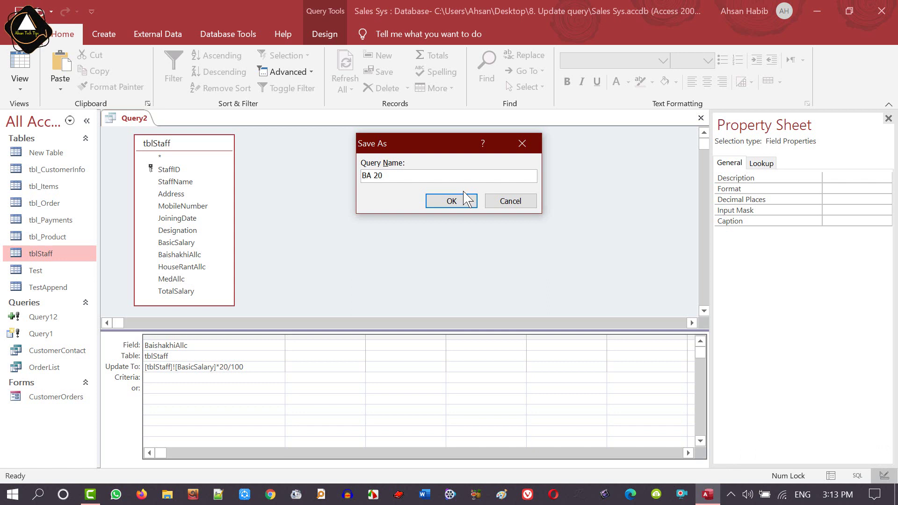
pyautogui.write('%')
pyautogui.click(444, 201)
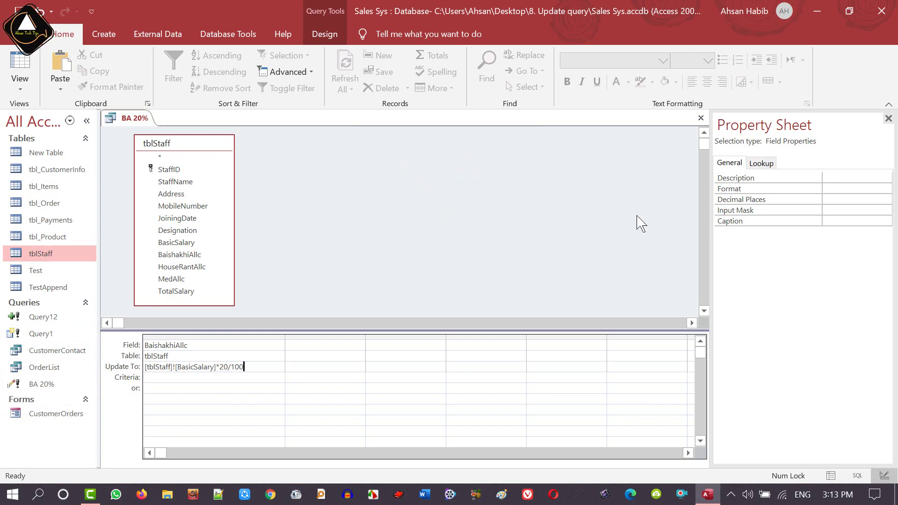
pyautogui.click(701, 118)
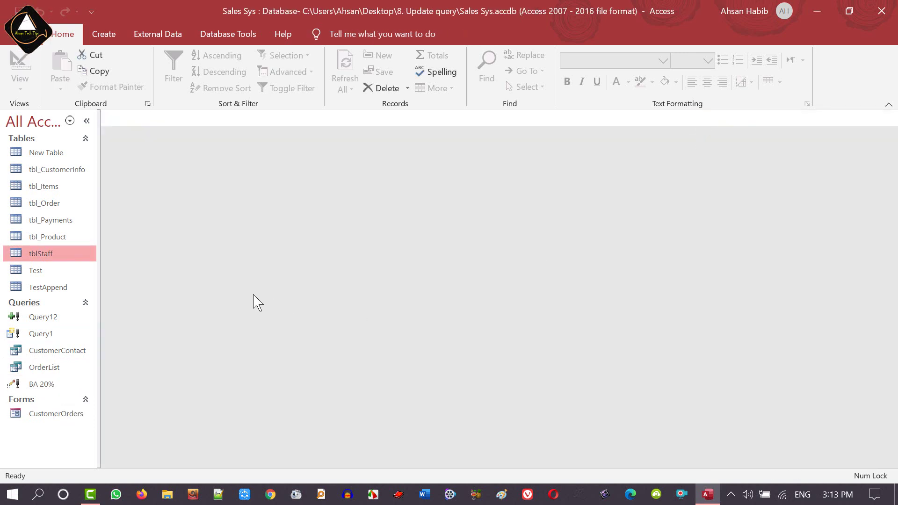
# Reopen tblStaff to review its allowance columns and close the table again
pyautogui.doubleClick(49, 253)
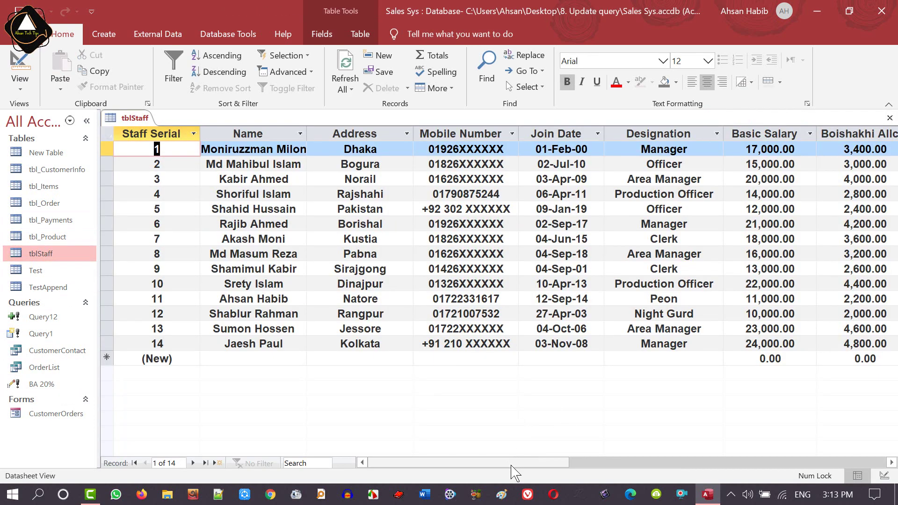
pyautogui.moveTo(517, 475); pyautogui.dragTo(424, 453)
pyautogui.click(889, 117)
# Create a new query in design view based on tblStaff and add the HouseRantAllc field to the grid
pyautogui.click(103, 34)
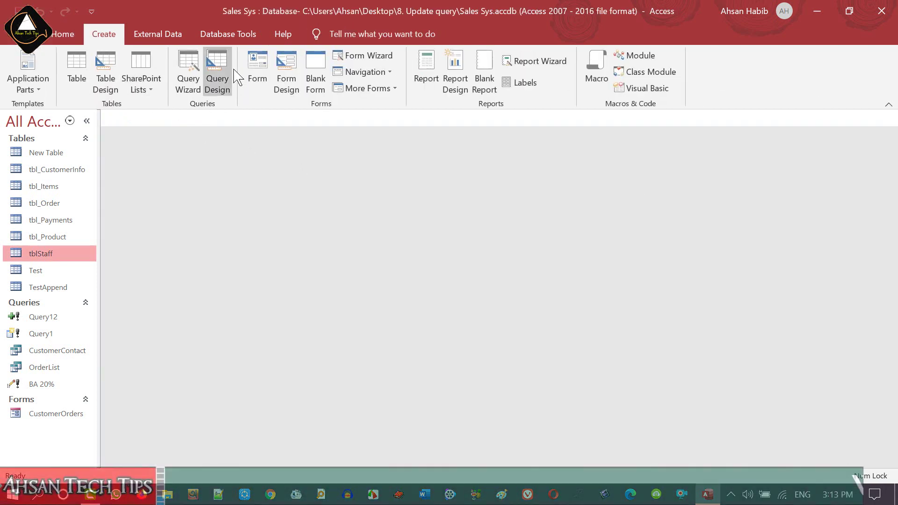
pyautogui.click(220, 75)
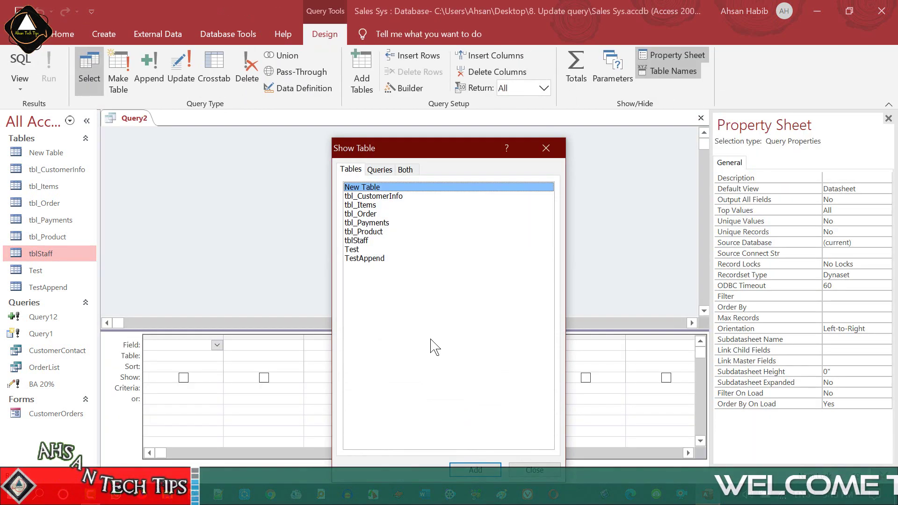
pyautogui.doubleClick(359, 241)
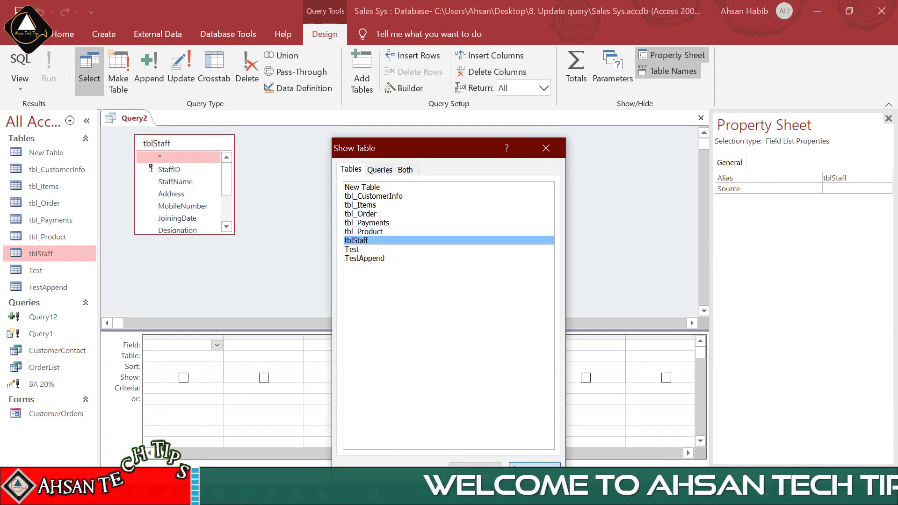
pyautogui.click(524, 467)
pyautogui.scroll(-2, 191, 217)
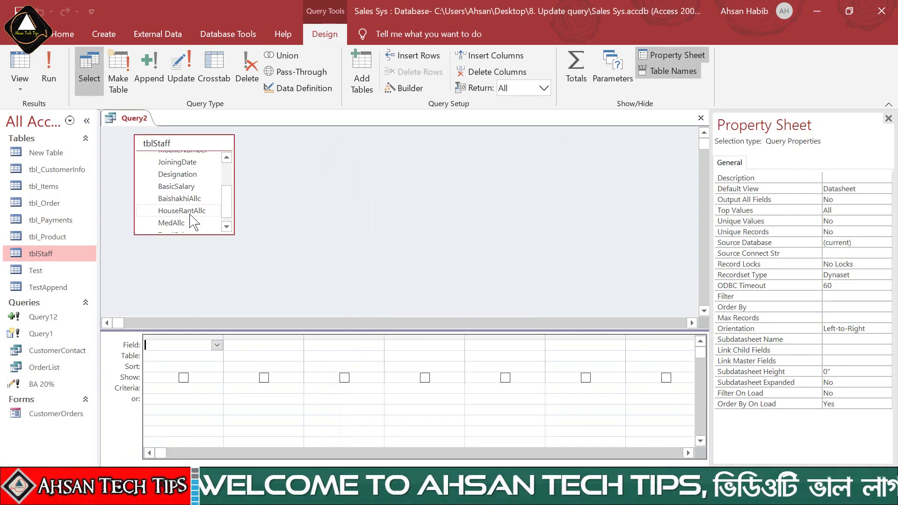
pyautogui.moveTo(191, 213); pyautogui.dragTo(186, 348)
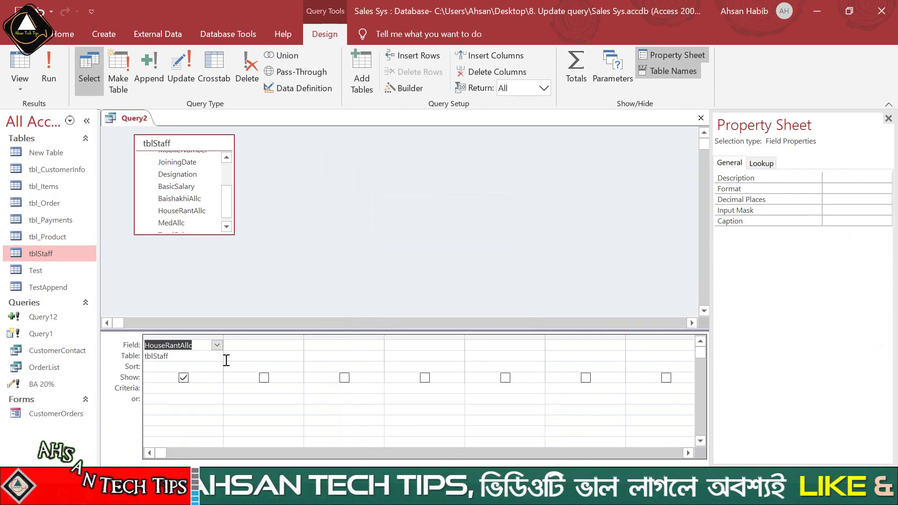
# Change the query type to Update and set the Update To expression of HouseRantAllc to [BasicSalary]*45/100
pyautogui.click(181, 70)
pyautogui.click(166, 366)
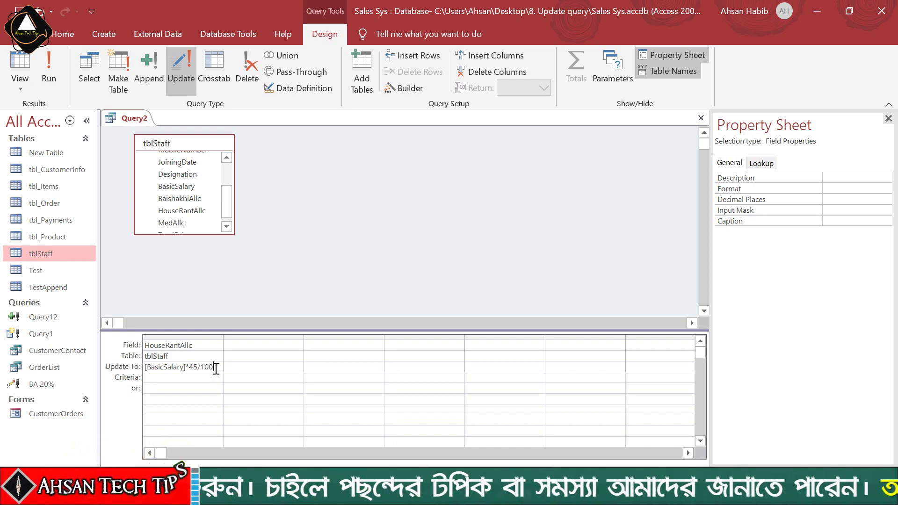
pyautogui.press('Tab')
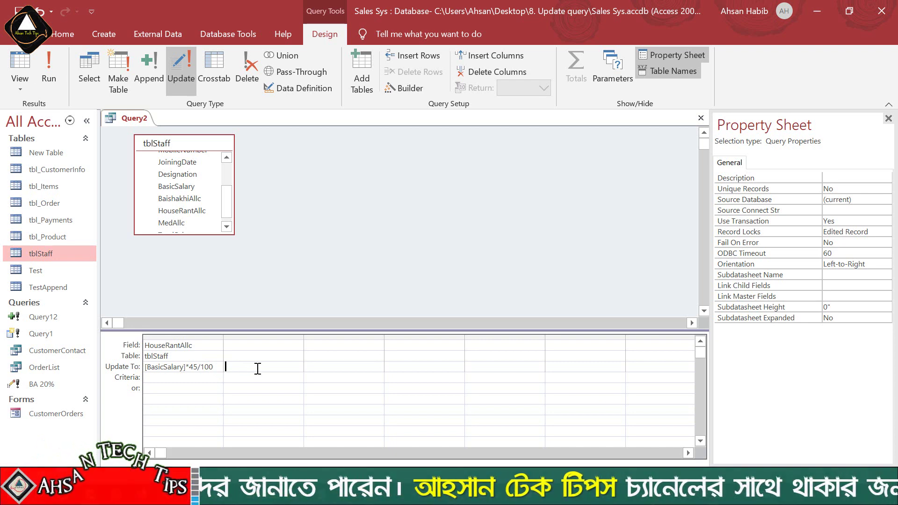
# Run the HouseRantAllc update query, accepting the record update, and check the House Rant Allc values in tblStaff
pyautogui.click(49, 71)
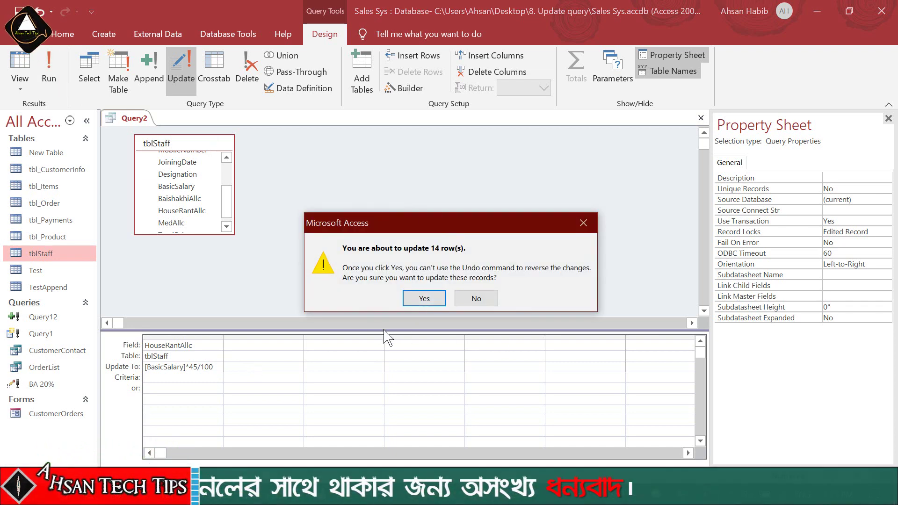
pyautogui.click(424, 298)
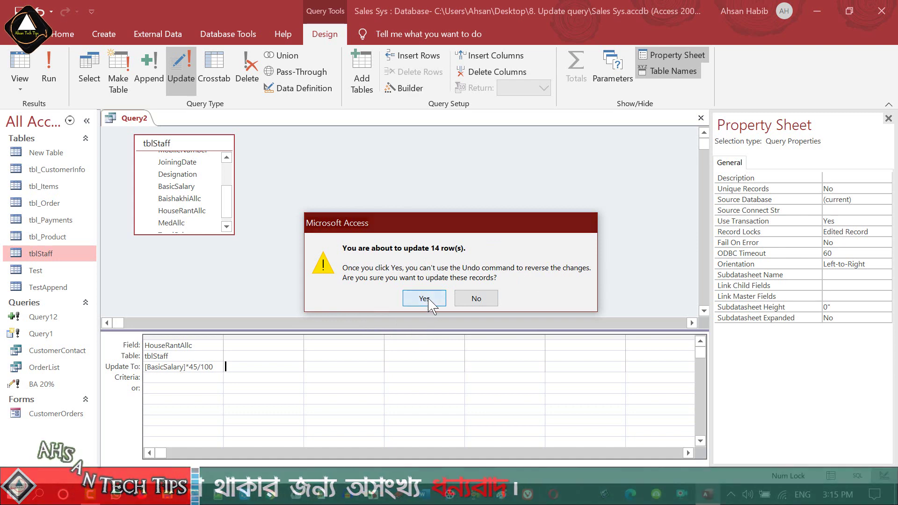
pyautogui.doubleClick(42, 254)
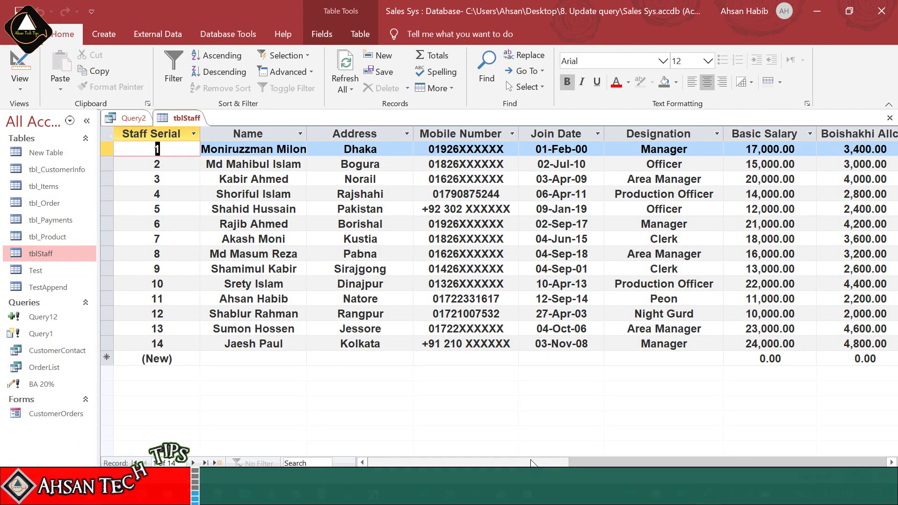
pyautogui.moveTo(531, 462); pyautogui.dragTo(618, 463)
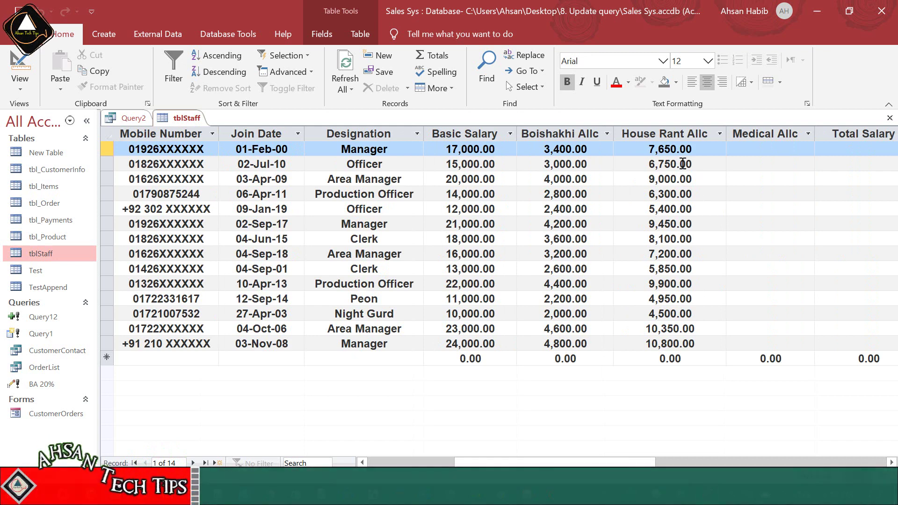
pyautogui.hotkey('ctrl', 'w')
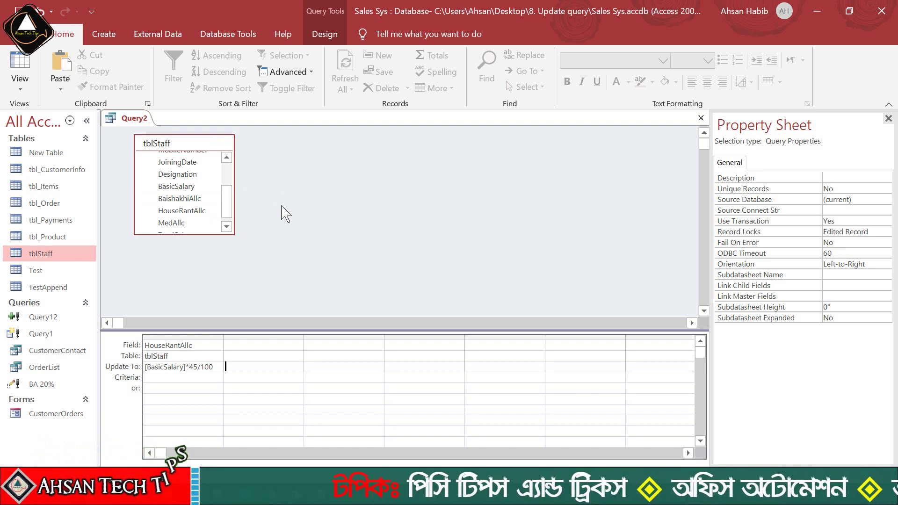
# Close the HouseRantAllc query without saving it and review the remaining Medical Allc and Total Salary columns in tblStaff
pyautogui.click(701, 118)
pyautogui.click(450, 289)
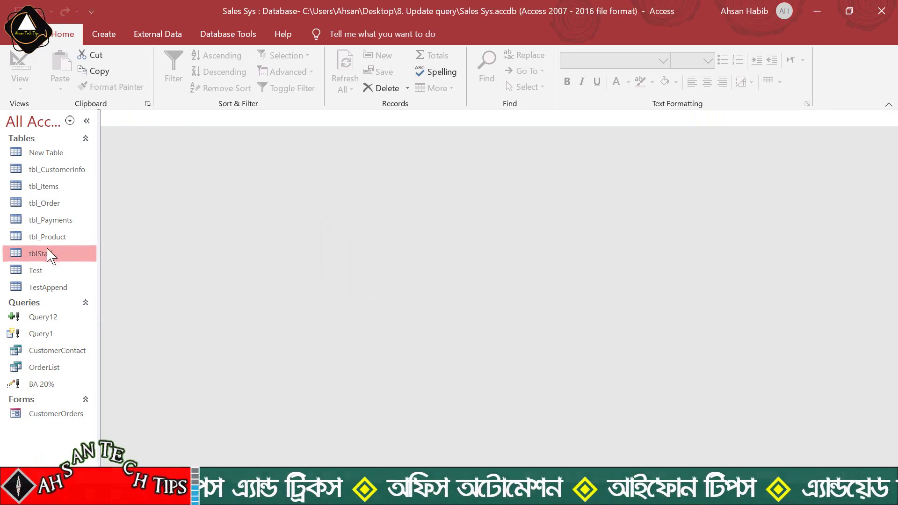
pyautogui.doubleClick(43, 255)
pyautogui.moveTo(553, 460); pyautogui.dragTo(674, 466)
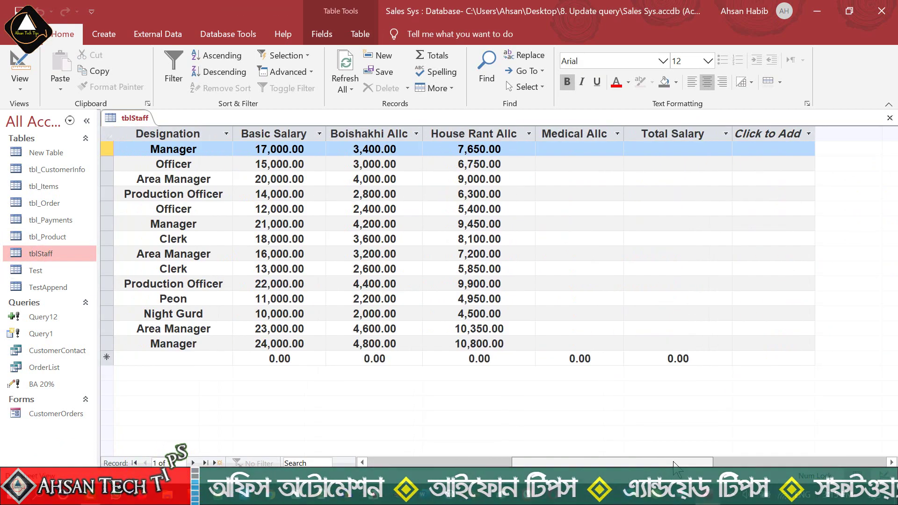
pyautogui.click(889, 118)
# Create a new query in design view based on tblStaff and add the MedAllc field to the grid
pyautogui.click(109, 40)
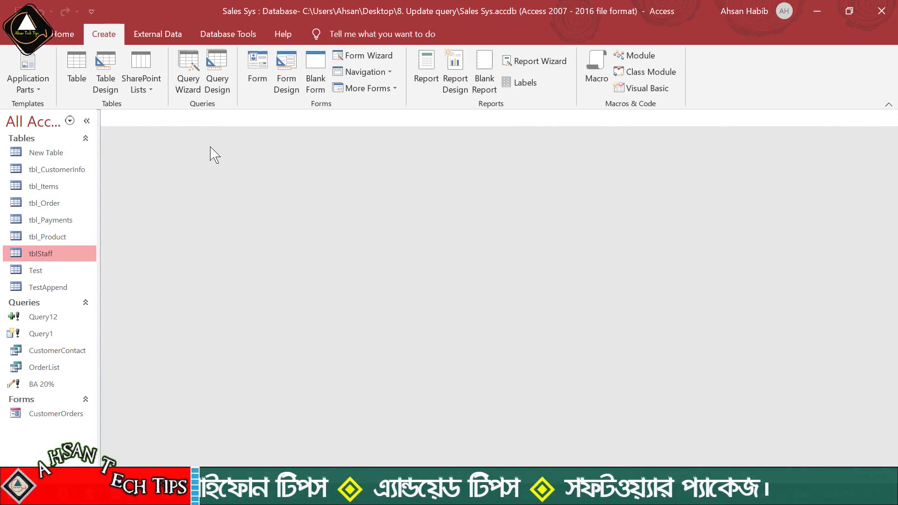
pyautogui.click(216, 80)
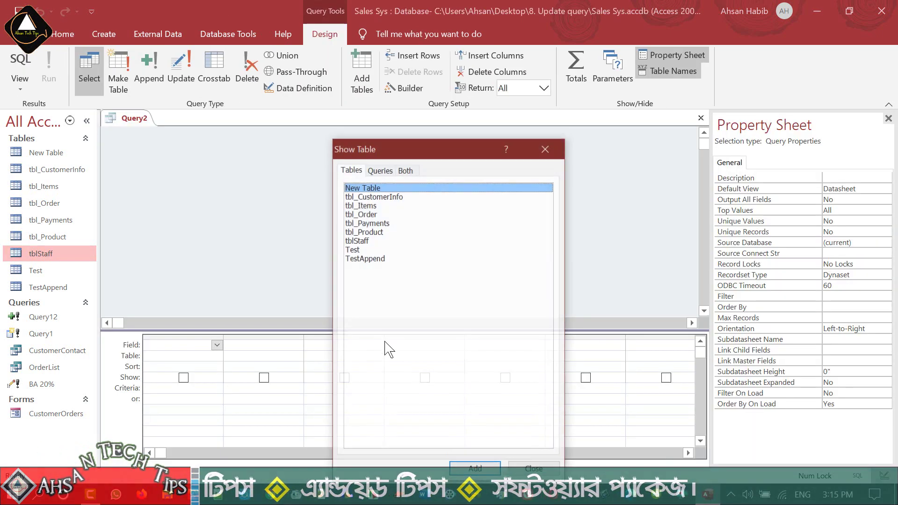
pyautogui.doubleClick(361, 241)
pyautogui.click(528, 469)
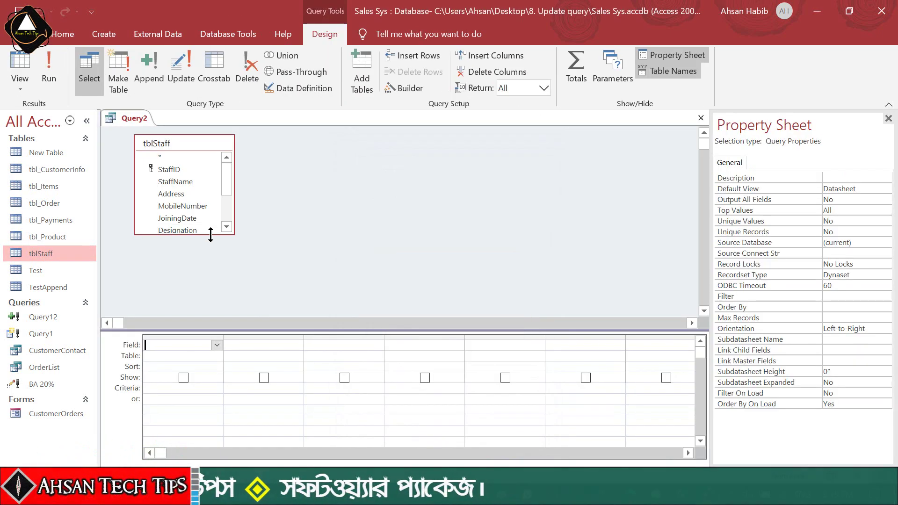
pyautogui.moveTo(210, 234); pyautogui.dragTo(204, 391)
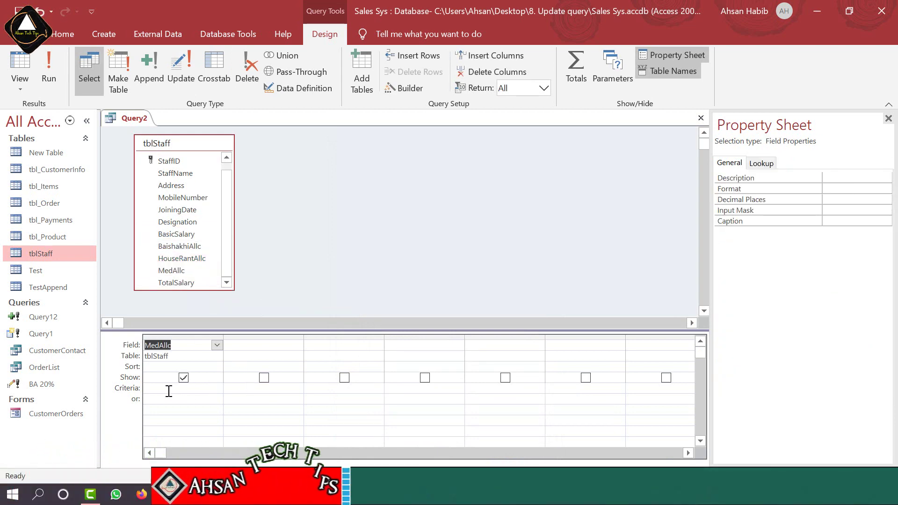
# Change the query type to Update and set the Update To value of MedAllc to 1000
pyautogui.click(189, 80)
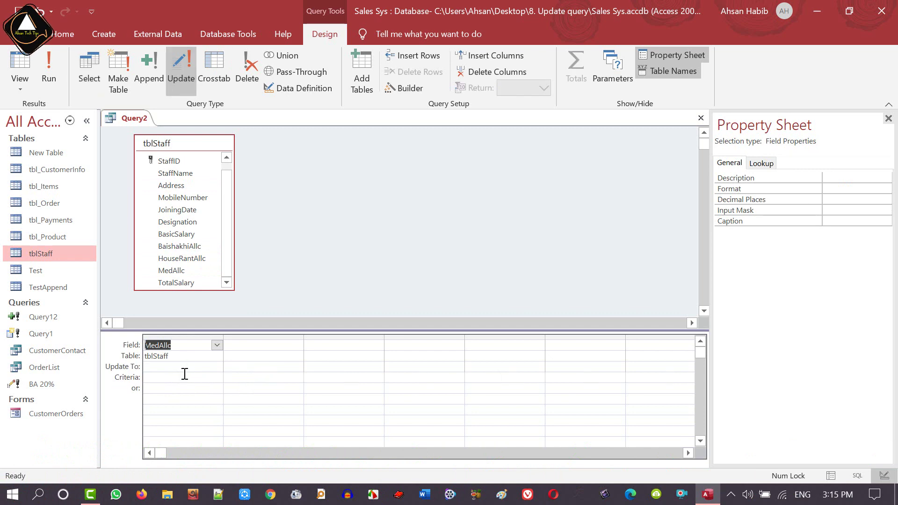
pyautogui.click(159, 368)
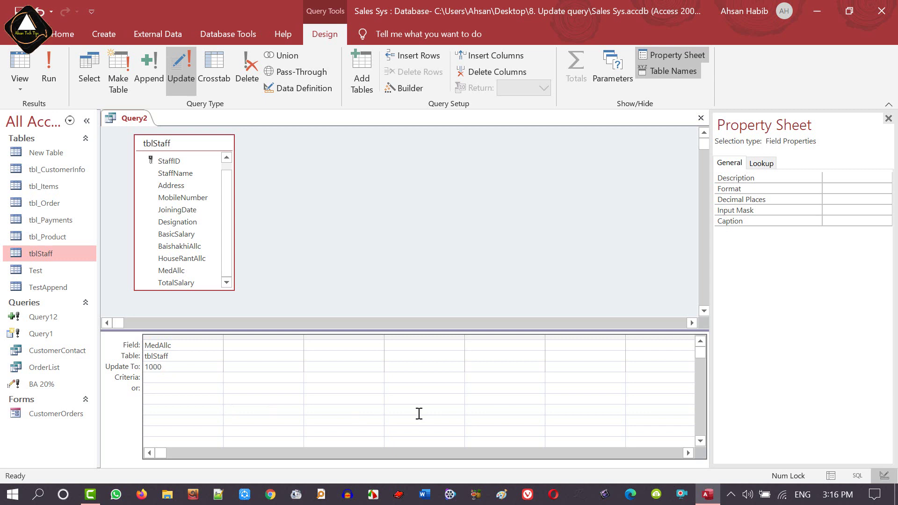
pyautogui.press('Tab')
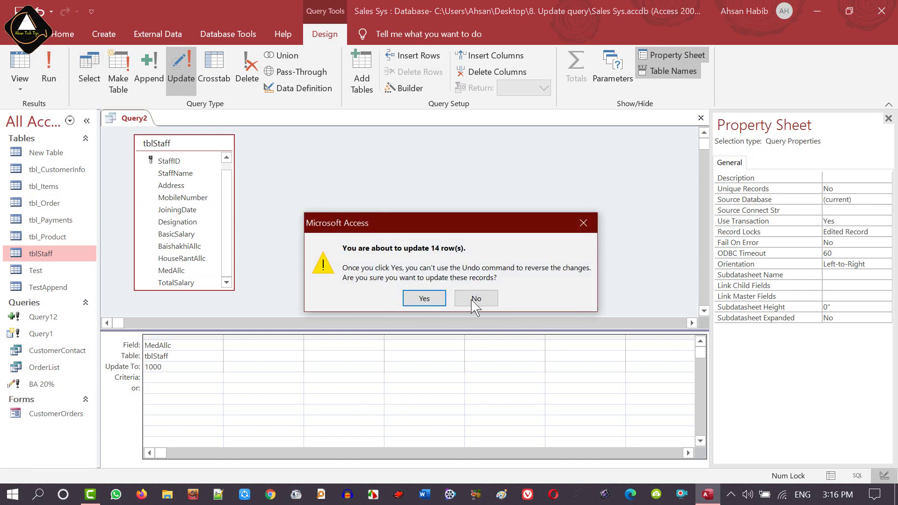
# Confirm the MedAllc record update and check the Medical Allc values in tblStaff
pyautogui.click(424, 298)
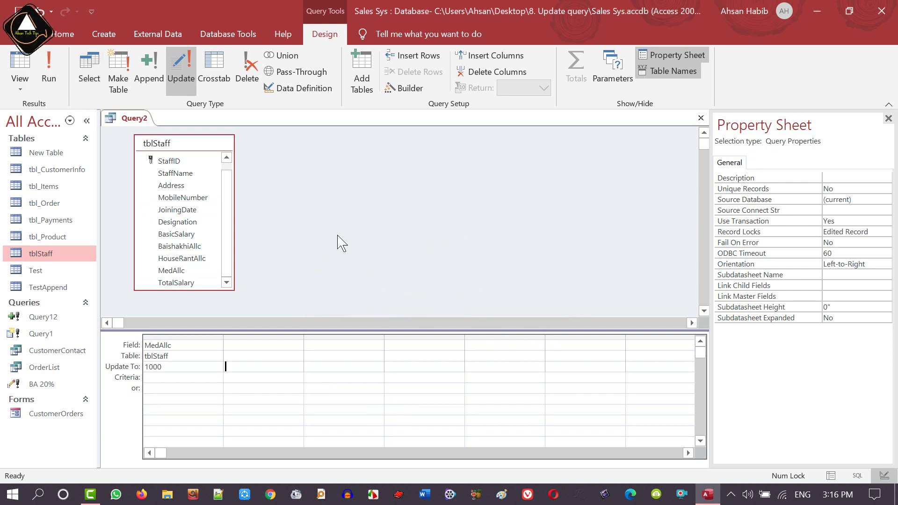
pyautogui.doubleClick(42, 253)
pyautogui.hscroll(5, 658, 148)
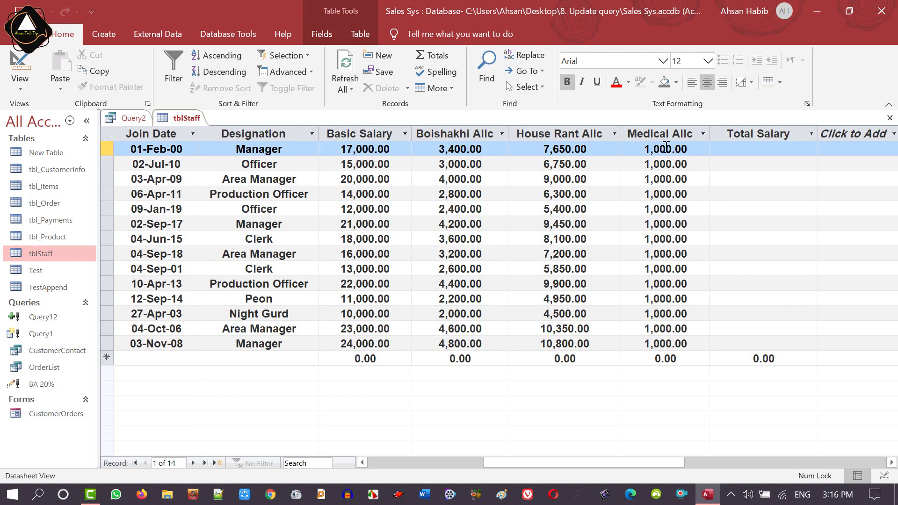
pyautogui.moveTo(638, 463); pyautogui.dragTo(431, 451)
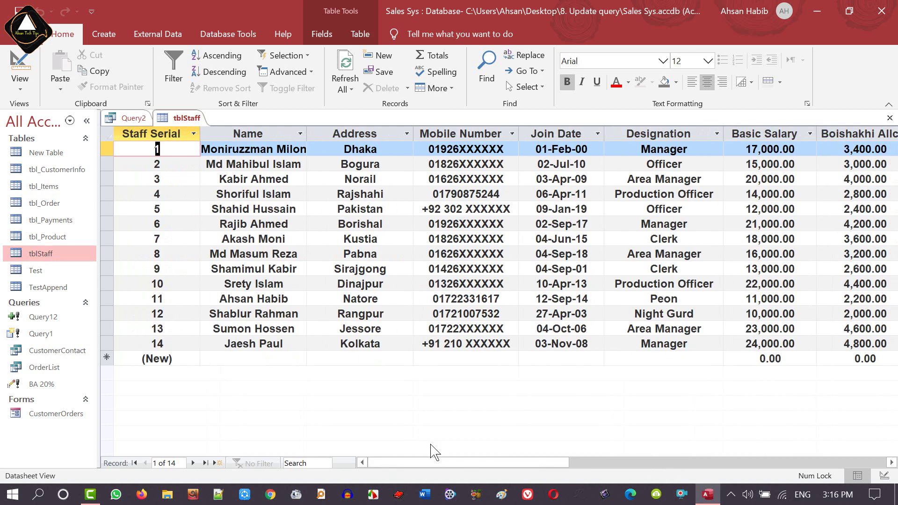
# Close tblStaff and close the MedAllc update query without saving it
pyautogui.click(889, 118)
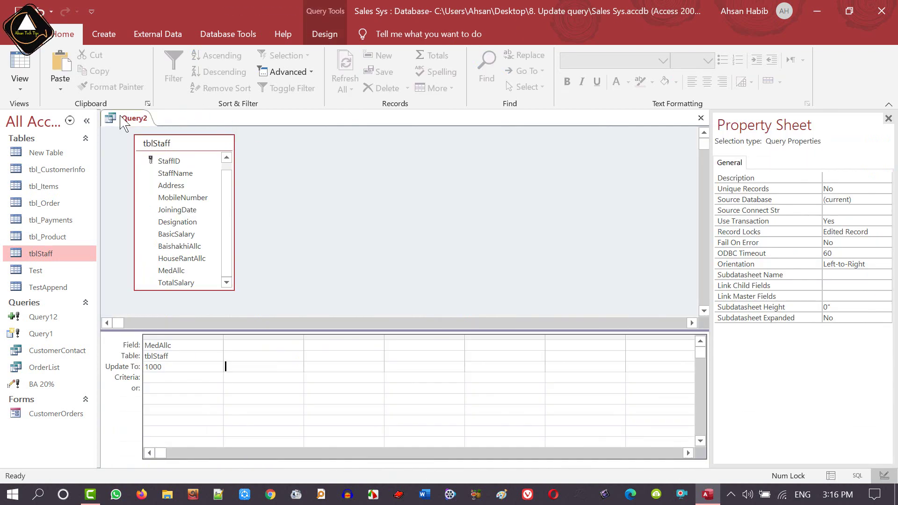
pyautogui.click(700, 120)
pyautogui.click(388, 286)
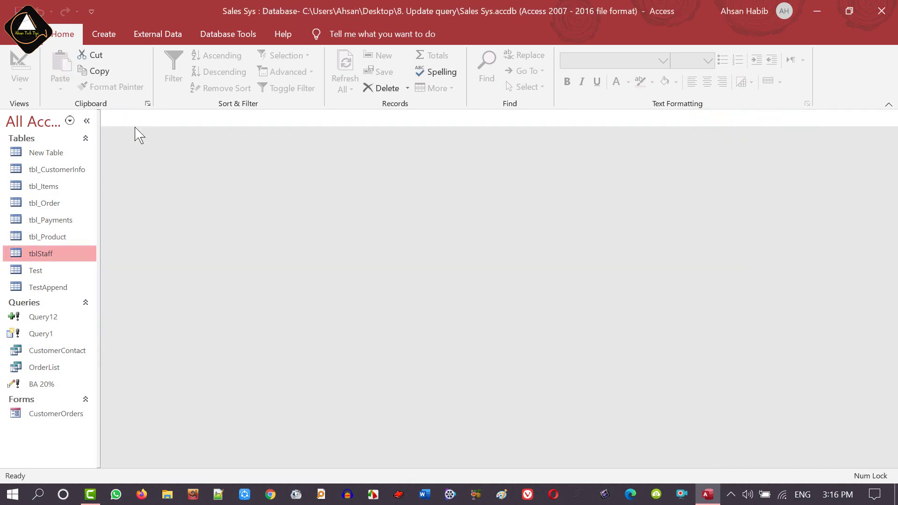
# Create a new query in design view based on tblStaff and add the TotalSalary field to the grid
pyautogui.click(101, 34)
pyautogui.click(228, 85)
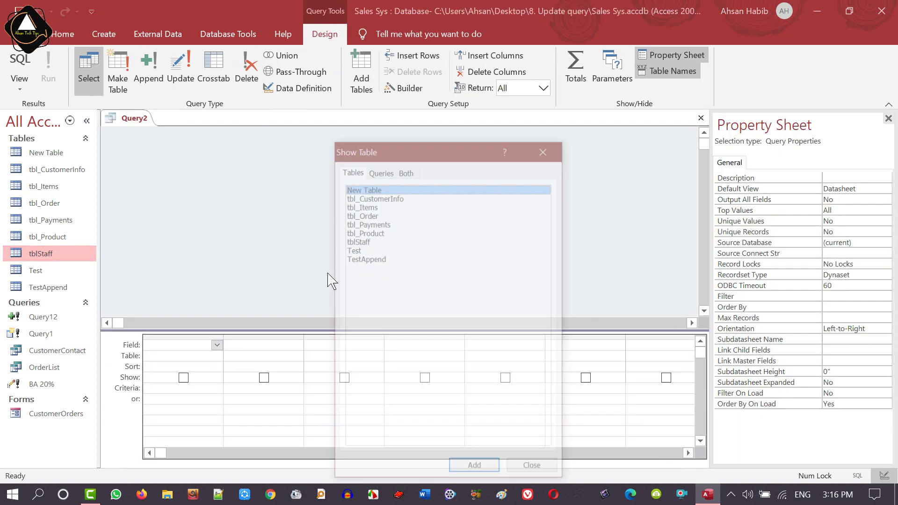
pyautogui.doubleClick(362, 240)
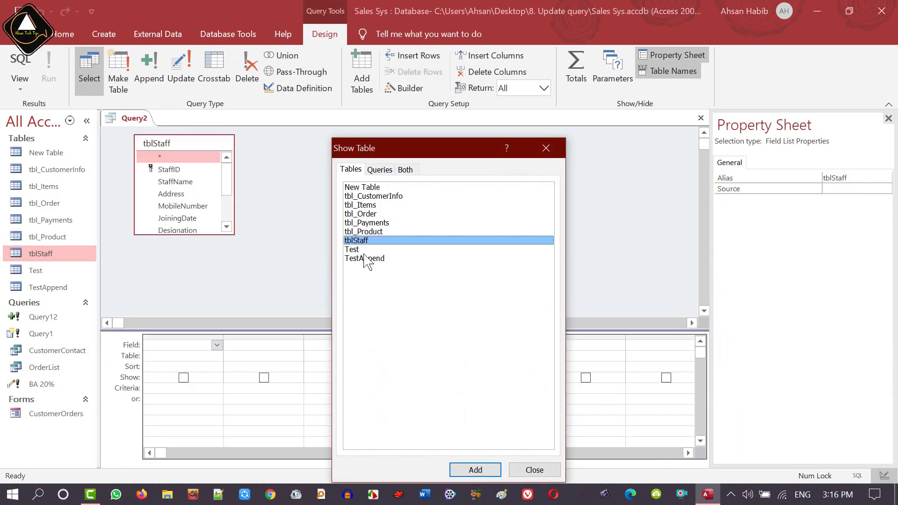
pyautogui.click(534, 471)
pyautogui.moveTo(202, 234); pyautogui.dragTo(196, 310)
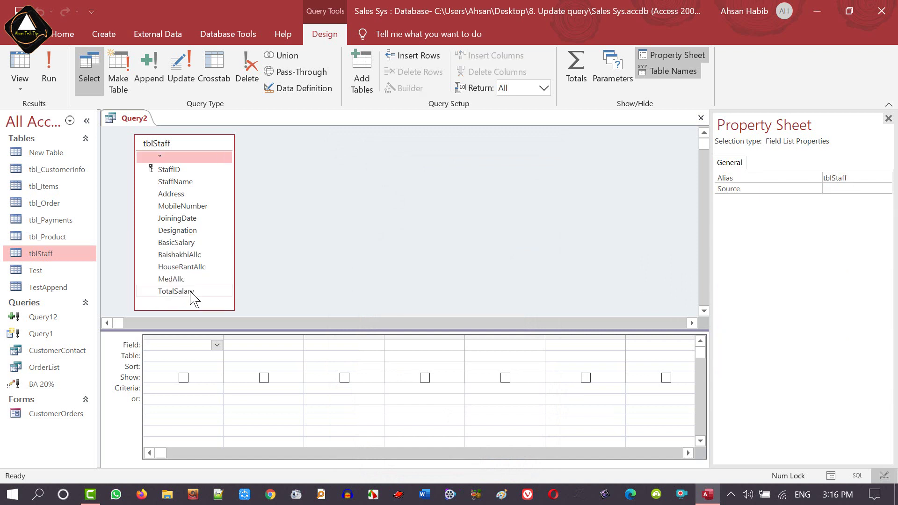
pyautogui.doubleClick(190, 291)
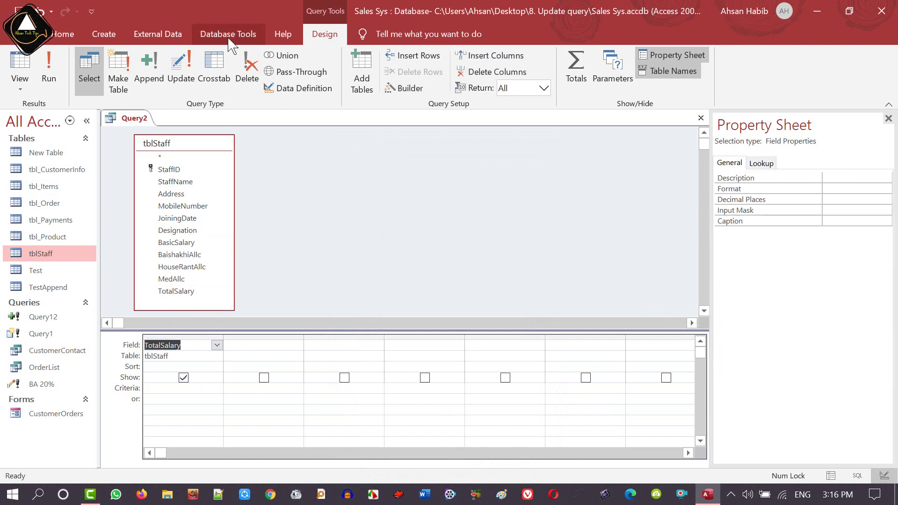
# Change the TotalSalary query to an Update query and widen the TotalSalary column in the grid
pyautogui.click(186, 70)
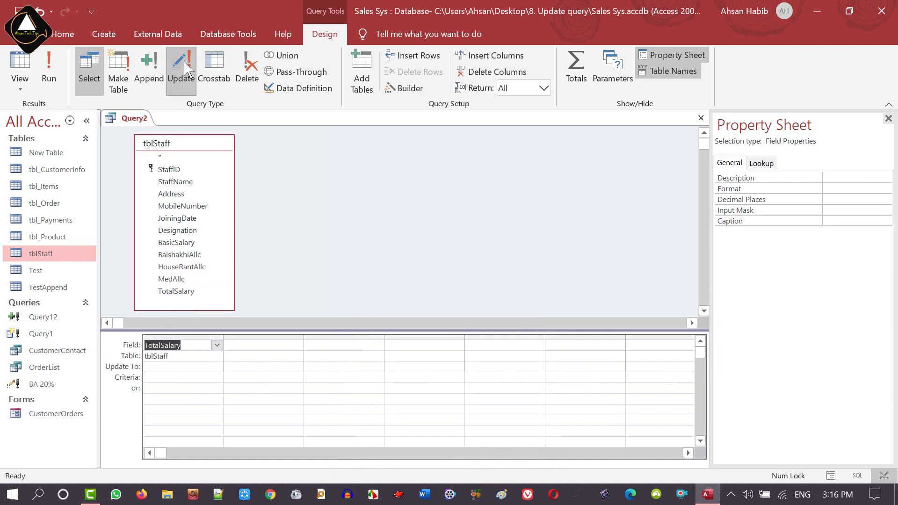
pyautogui.click(164, 366)
pyautogui.moveTo(223, 338); pyautogui.dragTo(363, 339)
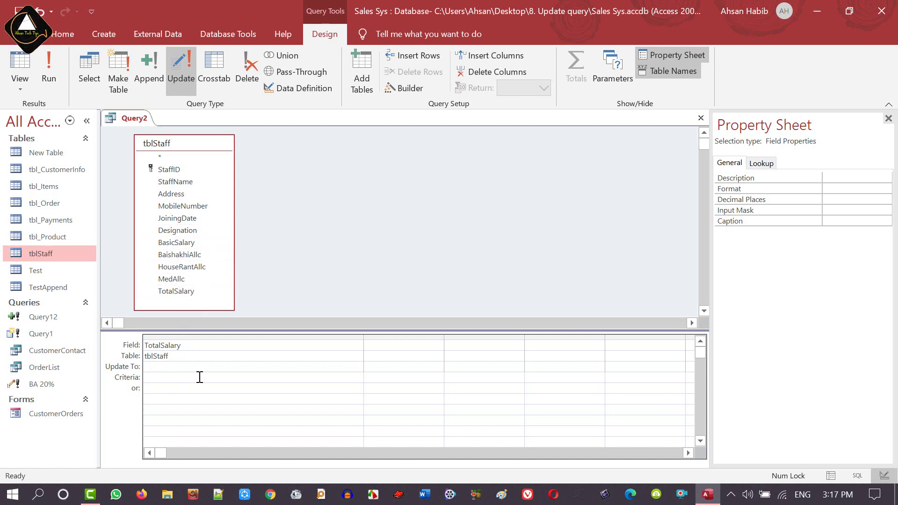
# Open the Expression Builder for the Update To cell of TotalSalary and list the fields of tblStaff in it
pyautogui.rightClick(168, 365)
pyautogui.click(208, 321)
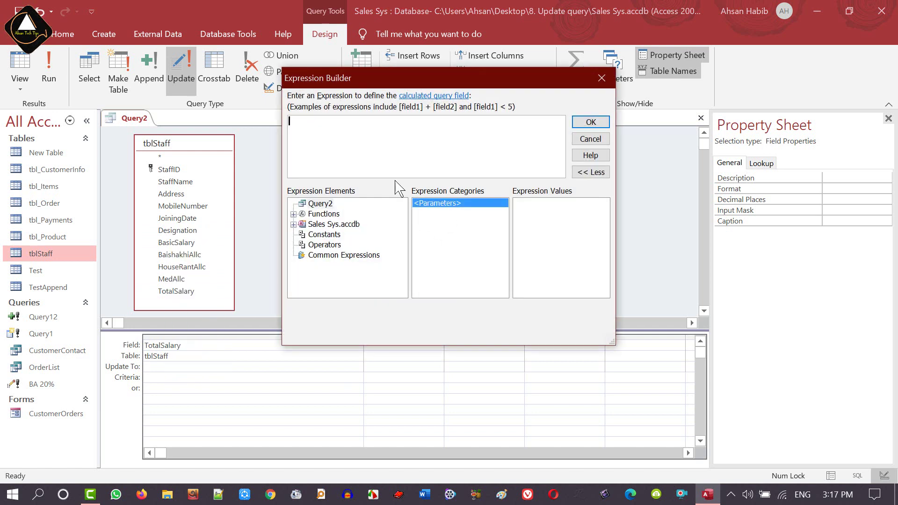
pyautogui.click(293, 224)
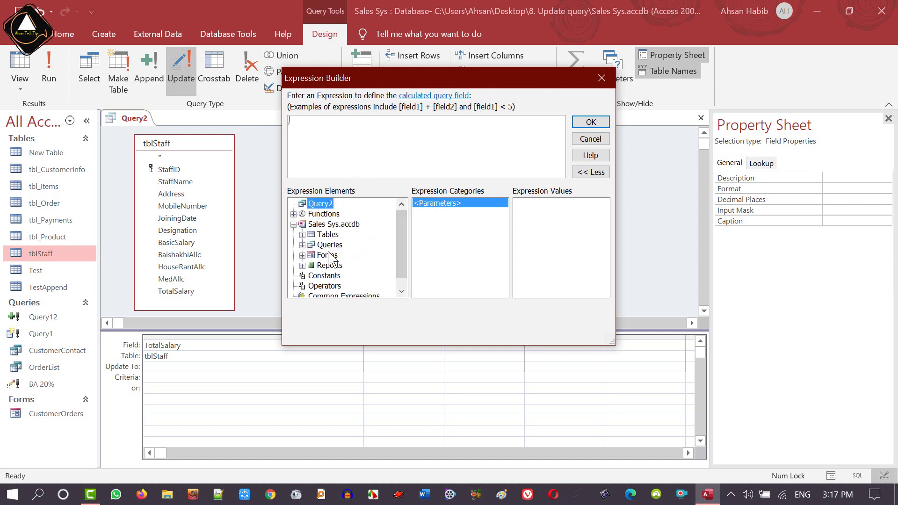
pyautogui.click(302, 234)
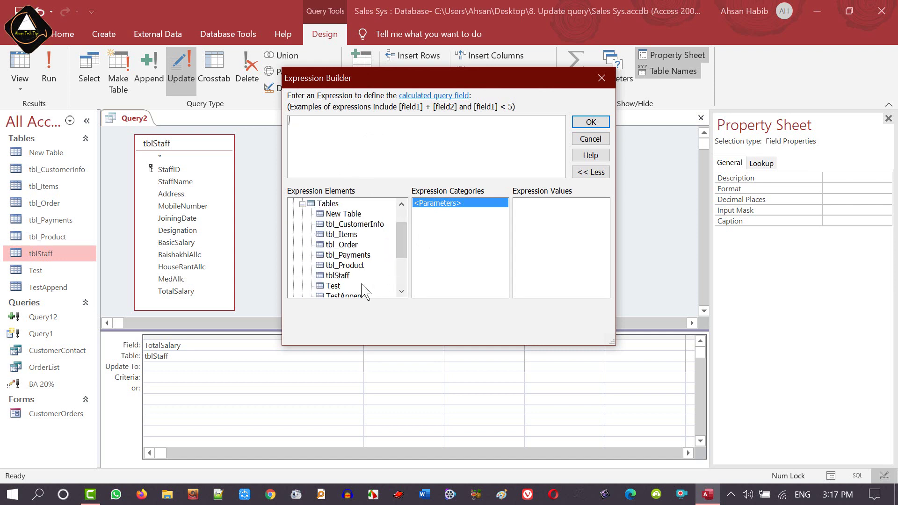
pyautogui.click(343, 275)
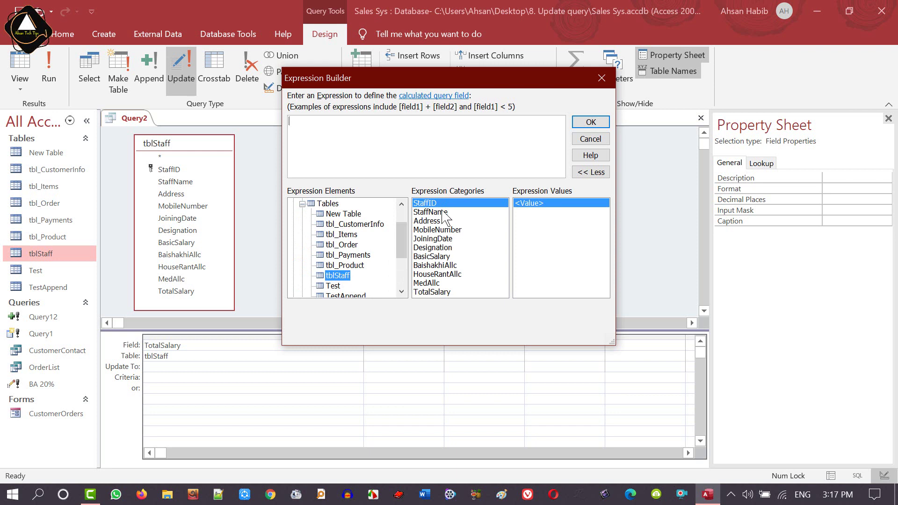
# Build the expression adding BasicSalary, BaishakhiAllc, HouseRantAllc and MedAllc from tblStaff, and widen the TotalSalary column to show it in full
pyautogui.click(439, 258)
pyautogui.doubleClick(439, 258)
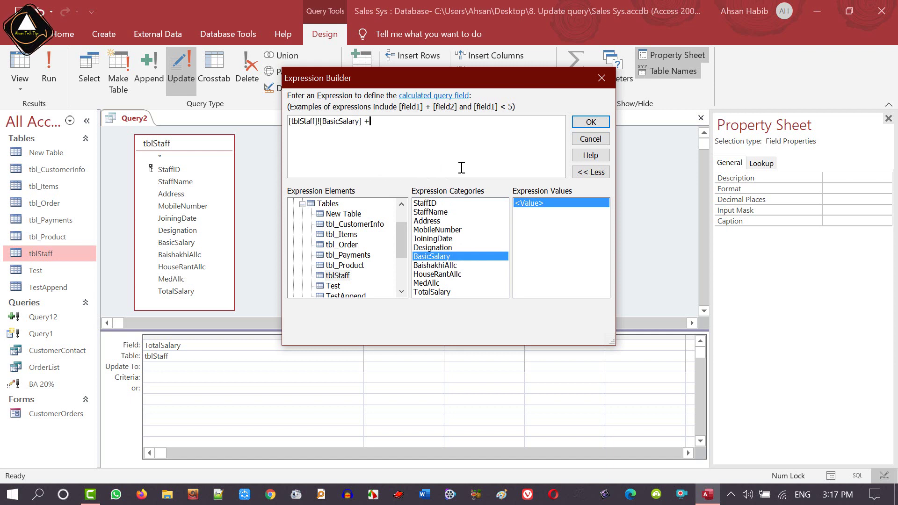
pyautogui.doubleClick(446, 267)
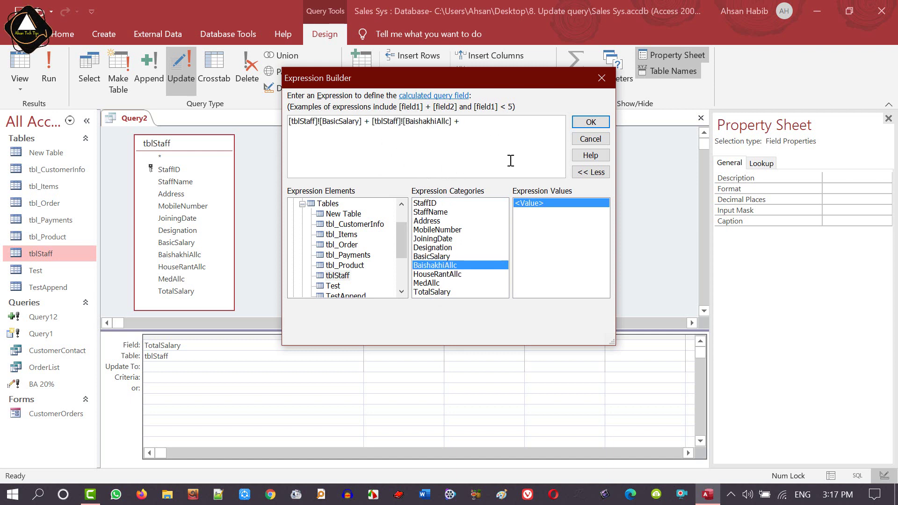
pyautogui.doubleClick(453, 275)
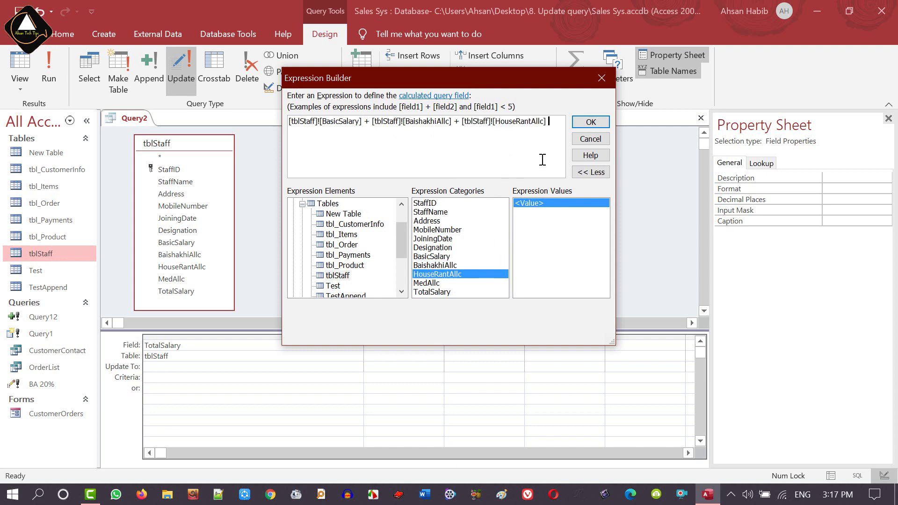
pyautogui.write('+')
pyautogui.doubleClick(422, 282)
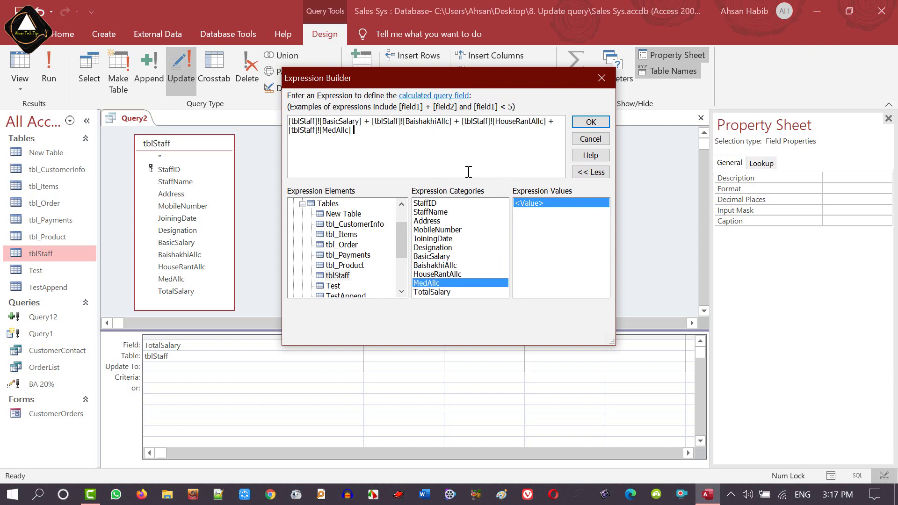
pyautogui.click(590, 122)
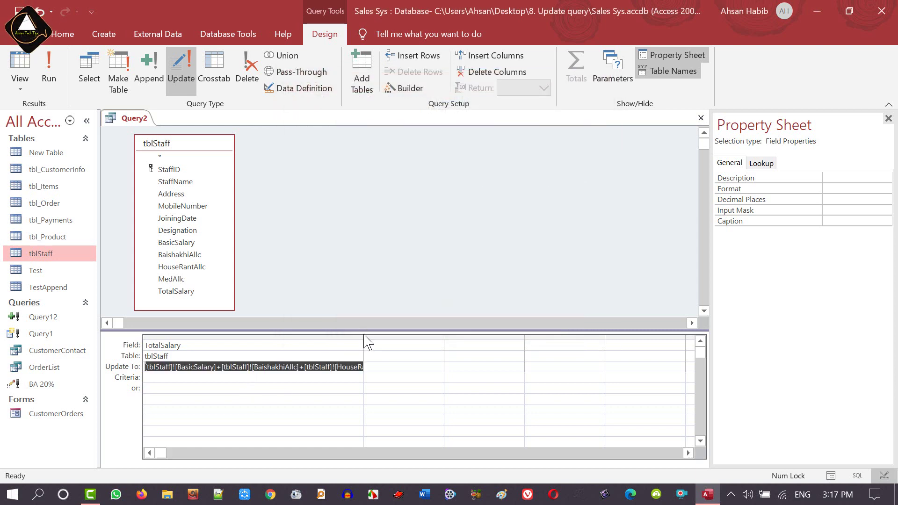
pyautogui.moveTo(363, 336); pyautogui.dragTo(484, 336)
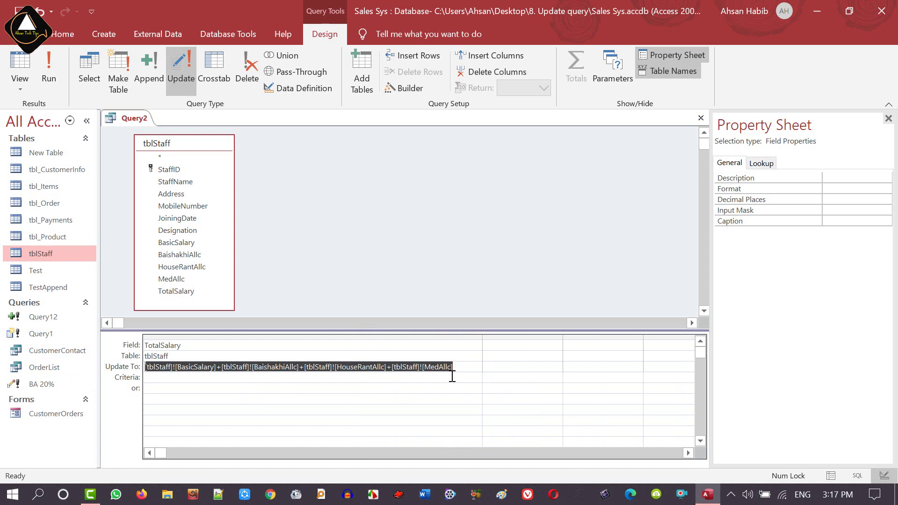
pyautogui.click(308, 285)
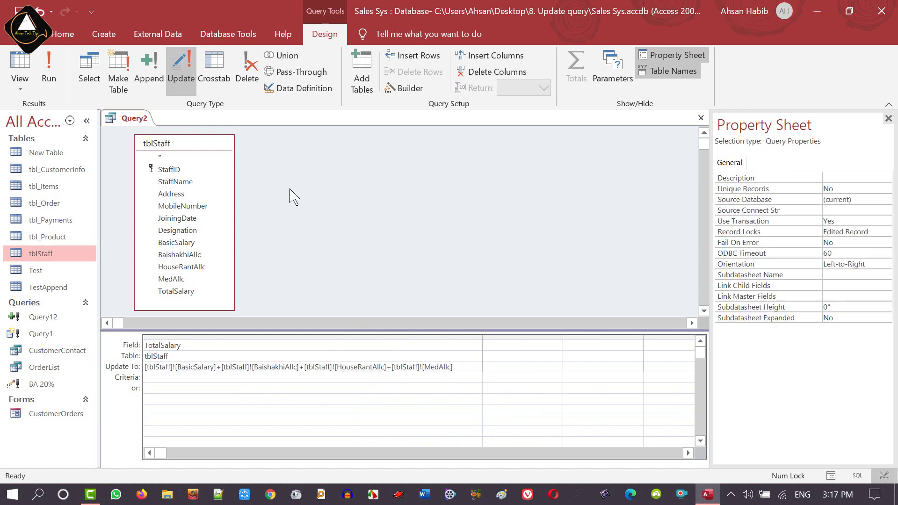
# Run the TotalSalary update query, accepting the record update, and check the Total Salary values in tblStaff
pyautogui.click(49, 66)
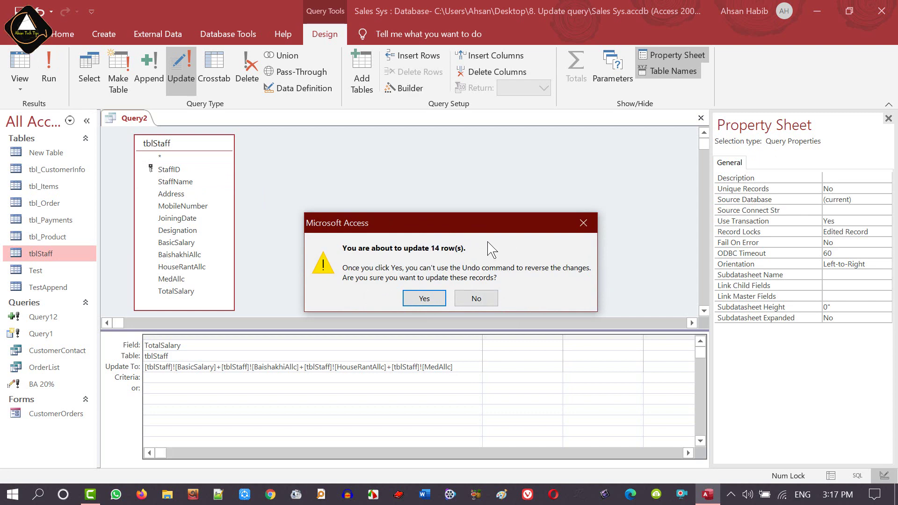
pyautogui.click(424, 299)
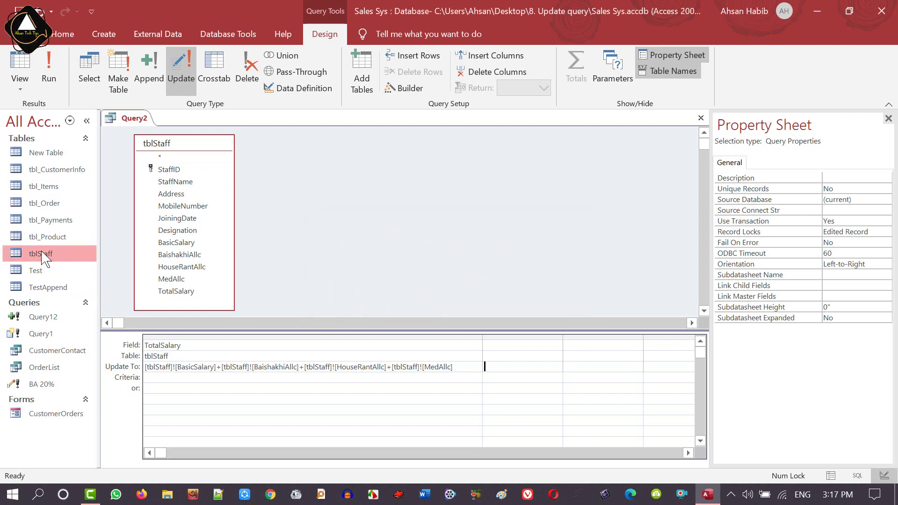
pyautogui.doubleClick(40, 253)
pyautogui.moveTo(538, 463); pyautogui.dragTo(720, 470)
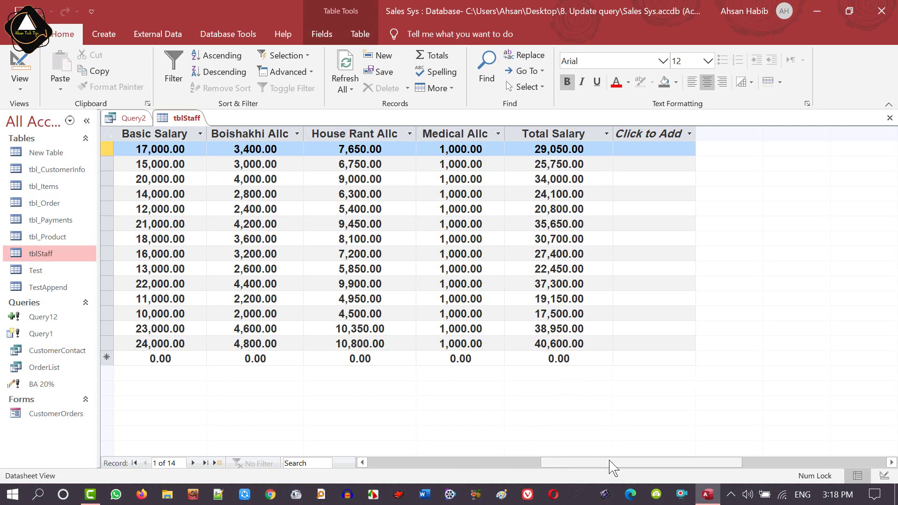
pyautogui.moveTo(611, 466); pyautogui.dragTo(577, 472)
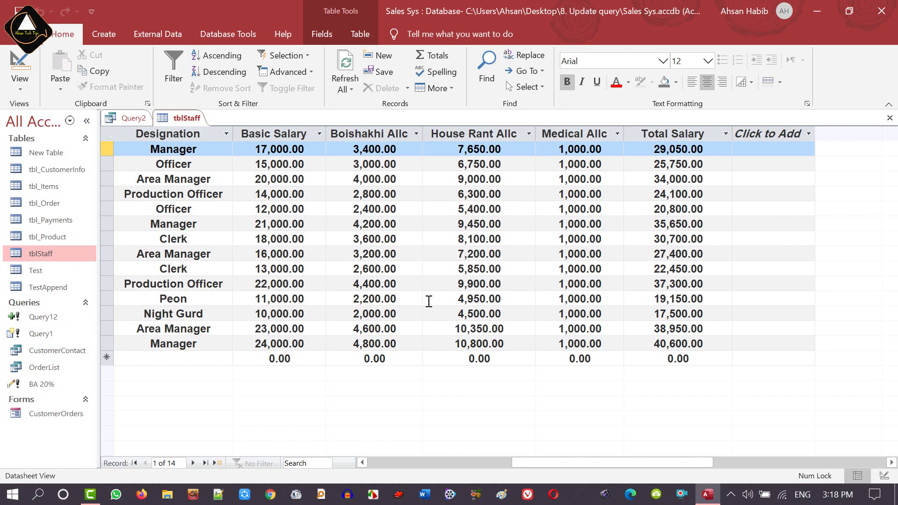
# Clear the first record's Boishakhi Allc value in tblStaff and review the allowance and Total Salary columns
pyautogui.click(405, 153)
pyautogui.doubleClick(404, 153)
pyautogui.press('BackSpace')
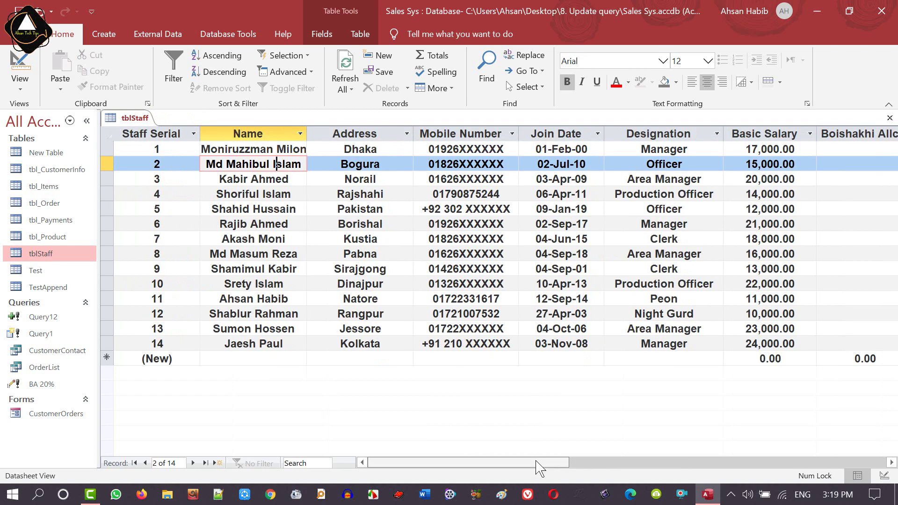
pyautogui.moveTo(538, 463); pyautogui.dragTo(683, 462)
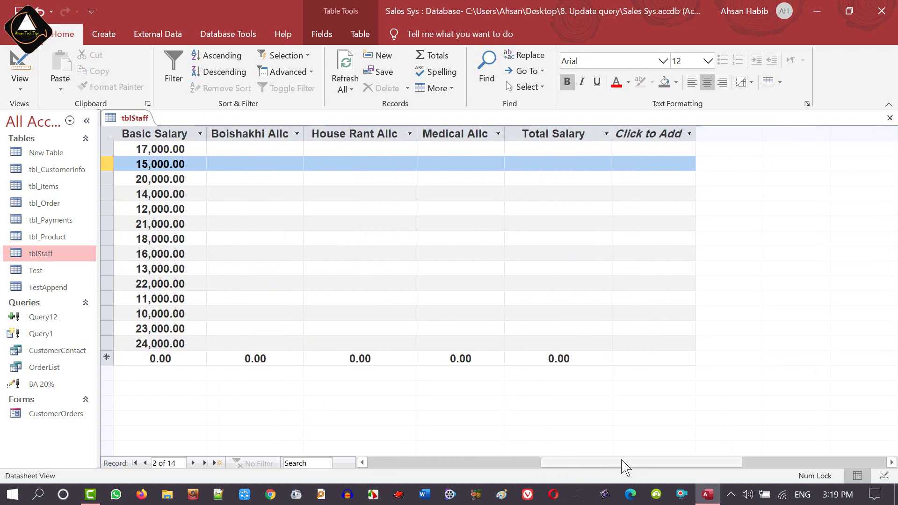
# Close tblStaff and create a new query design based on tblStaff, enlarging its field list to show all fields
pyautogui.moveTo(626, 466); pyautogui.dragTo(400, 467)
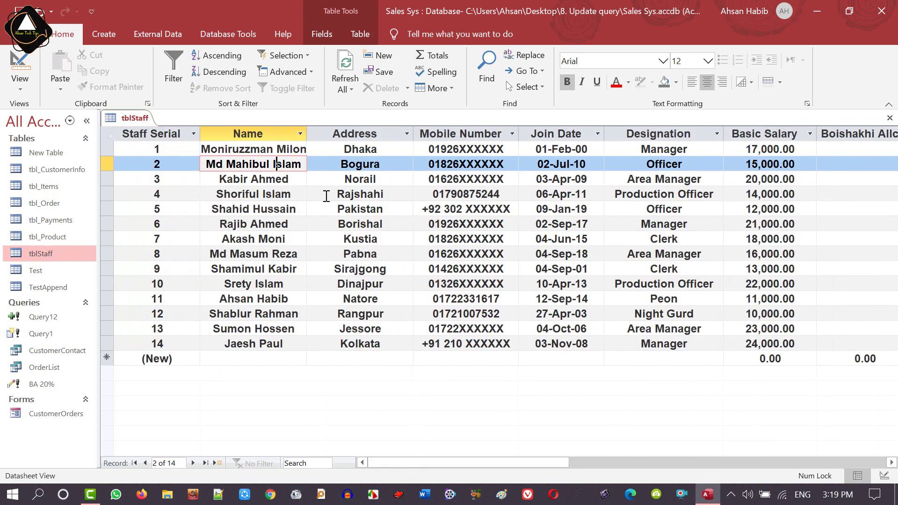
pyautogui.click(889, 118)
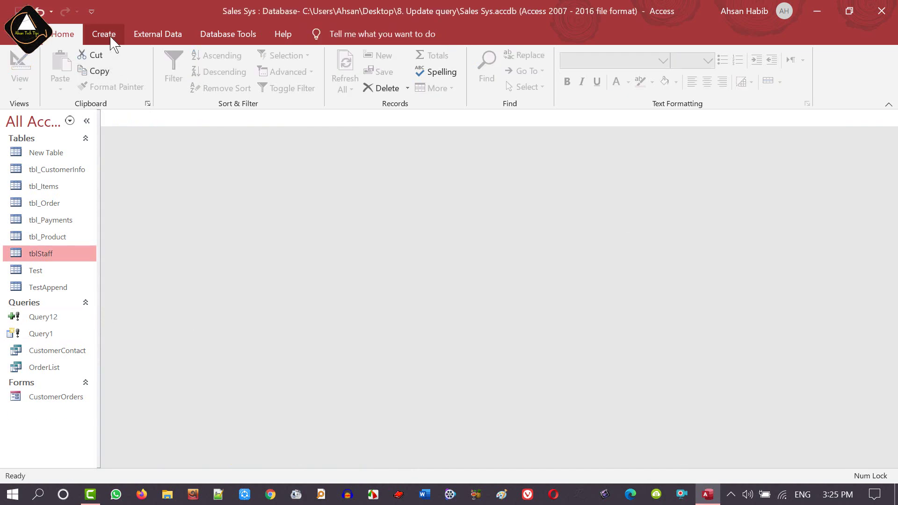
pyautogui.click(104, 34)
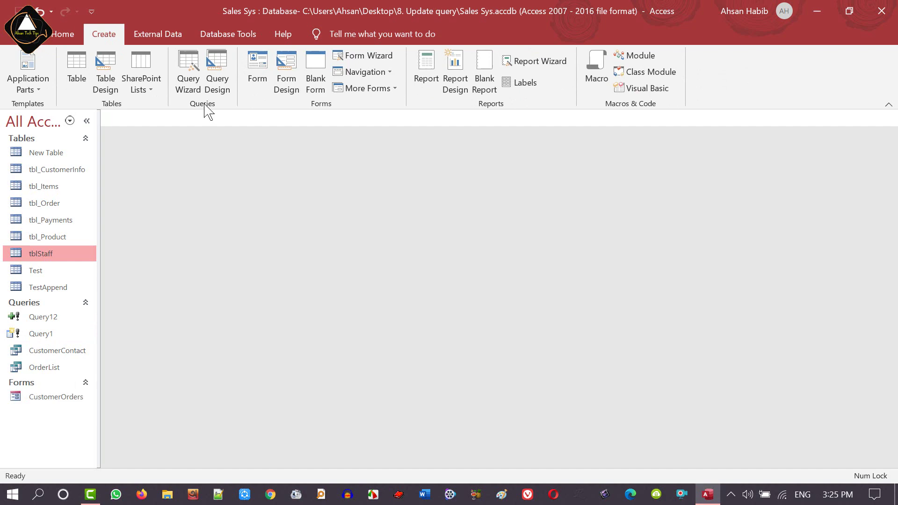
pyautogui.click(218, 75)
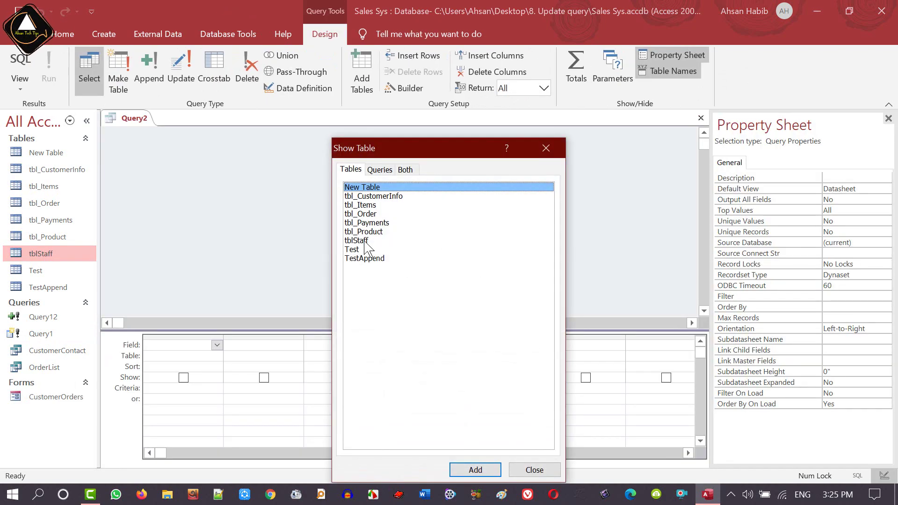
pyautogui.doubleClick(365, 242)
pyautogui.click(534, 469)
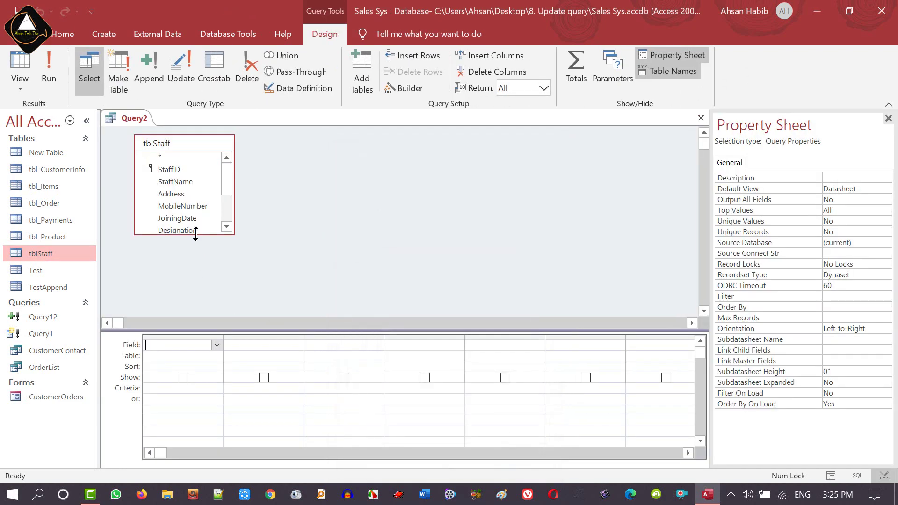
pyautogui.moveTo(195, 234); pyautogui.dragTo(195, 310)
# Add the BaishakhiAllc, HouseRantAllc and MedAllc fields to the query grid and convert the query to an update query
pyautogui.click(196, 254)
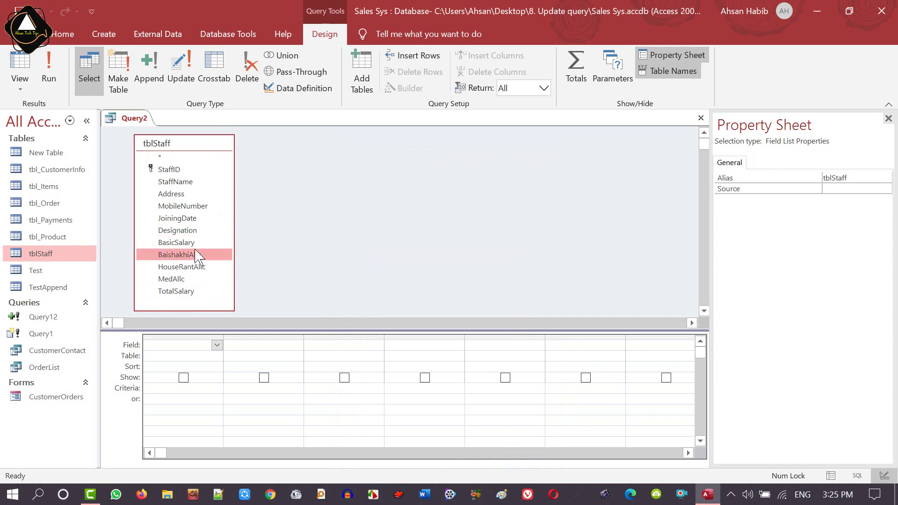
pyautogui.moveTo(196, 254); pyautogui.dragTo(182, 345)
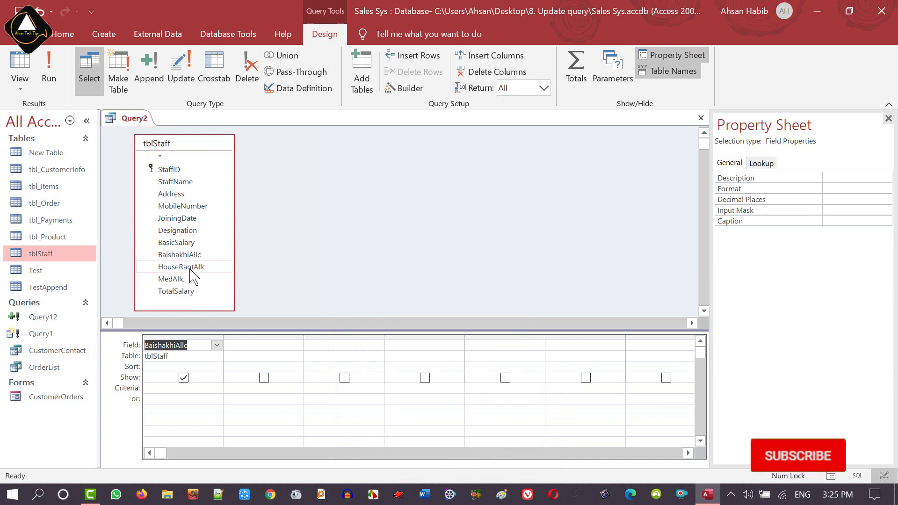
pyautogui.doubleClick(190, 268)
pyautogui.doubleClick(182, 279)
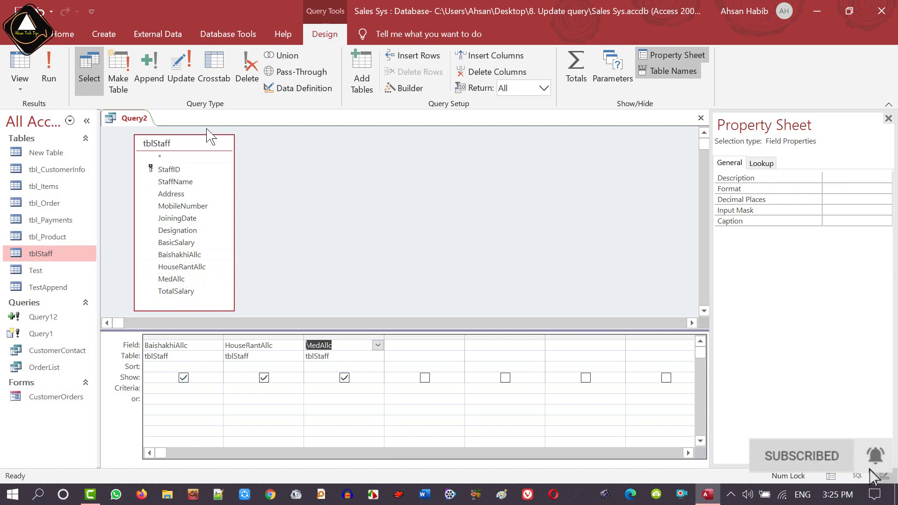
pyautogui.click(181, 75)
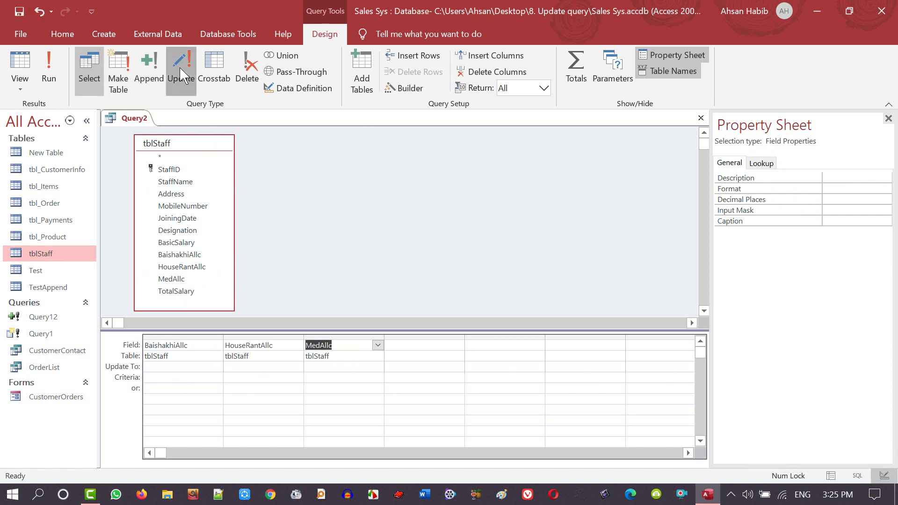
# Set Update To to [BasicSalary]*20/100 for BaishakhiAllc, [BasicSalary]*45/100 for HouseRantAllc and 1000 for MedAllc
pyautogui.click(160, 368)
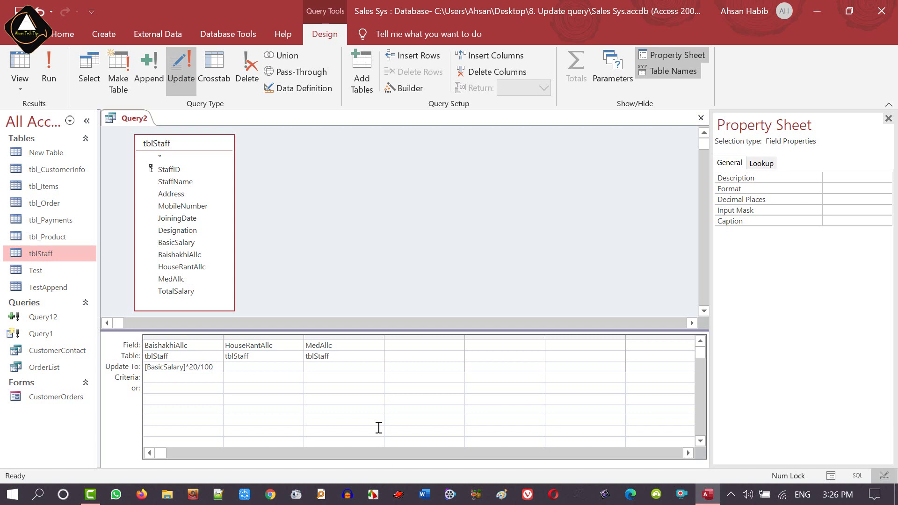
pyautogui.click(214, 368)
pyautogui.moveTo(216, 368); pyautogui.dragTo(92, 368)
pyautogui.hotkey('ctrl', 'c')
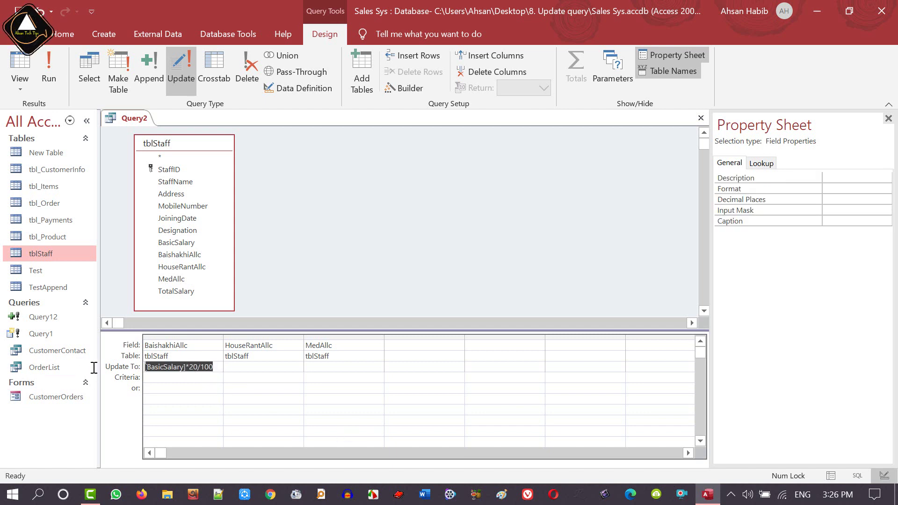
pyautogui.click(231, 366)
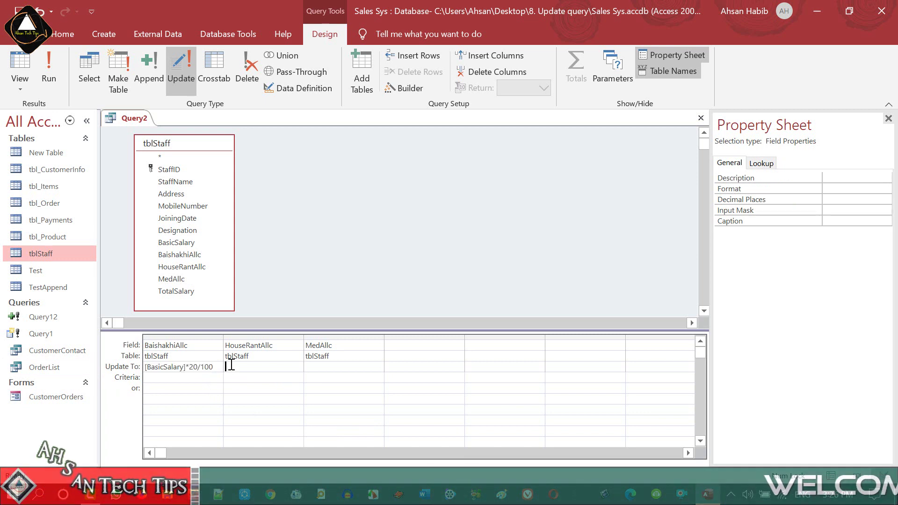
pyautogui.hotkey('ctrl', 'v')
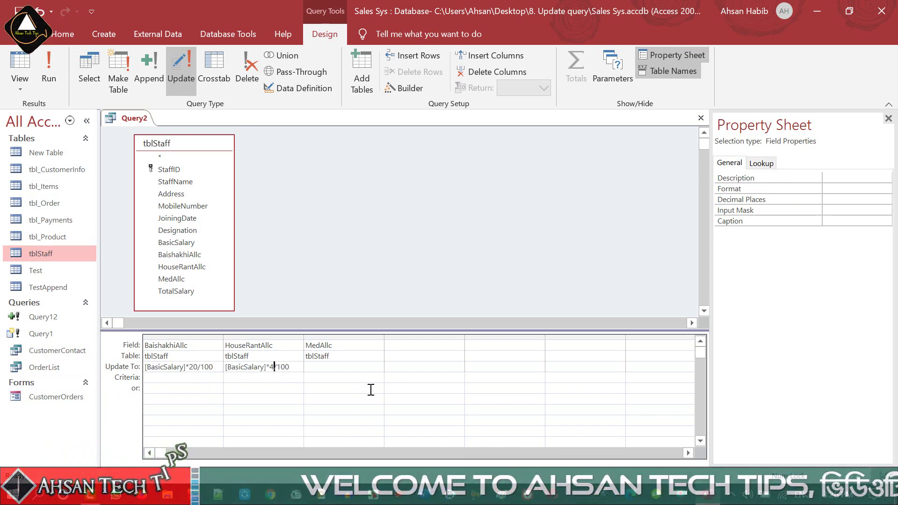
pyautogui.click(335, 370)
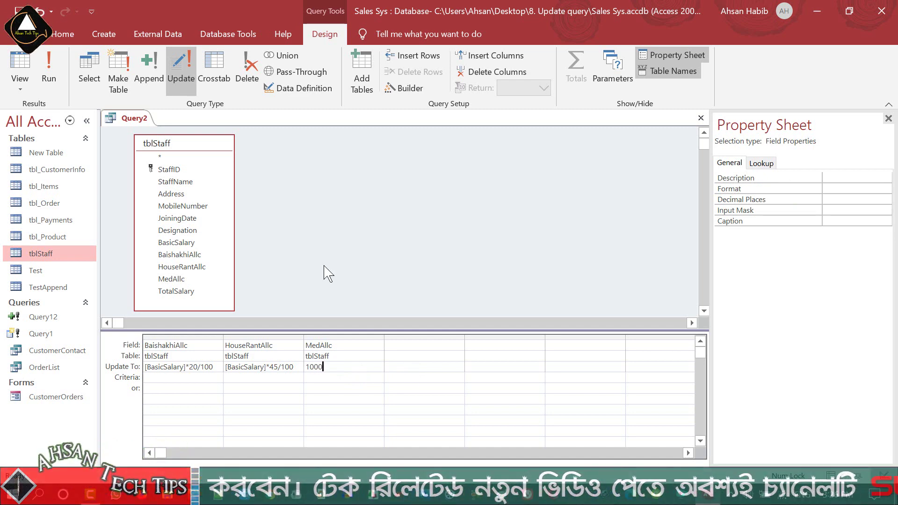
# Run the allowance update query, accepting the record update, then save it as All Allc and close it
pyautogui.click(48, 70)
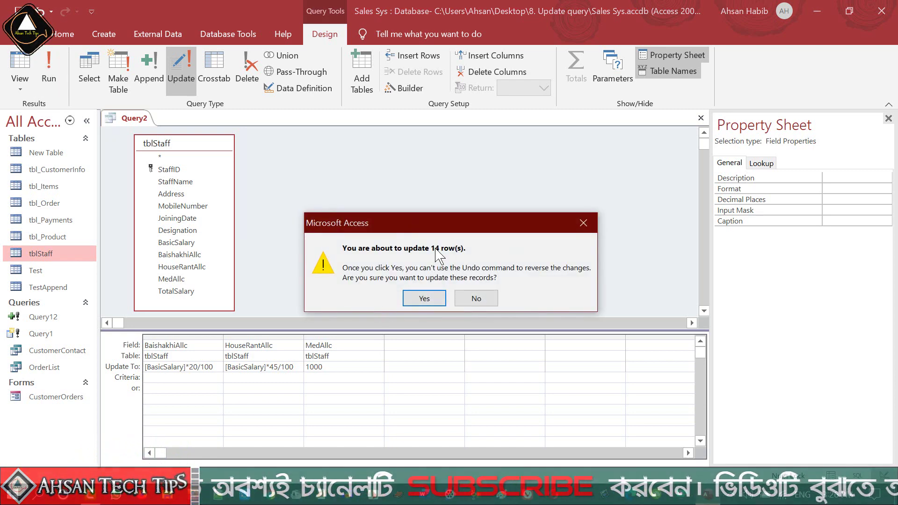
pyautogui.click(426, 298)
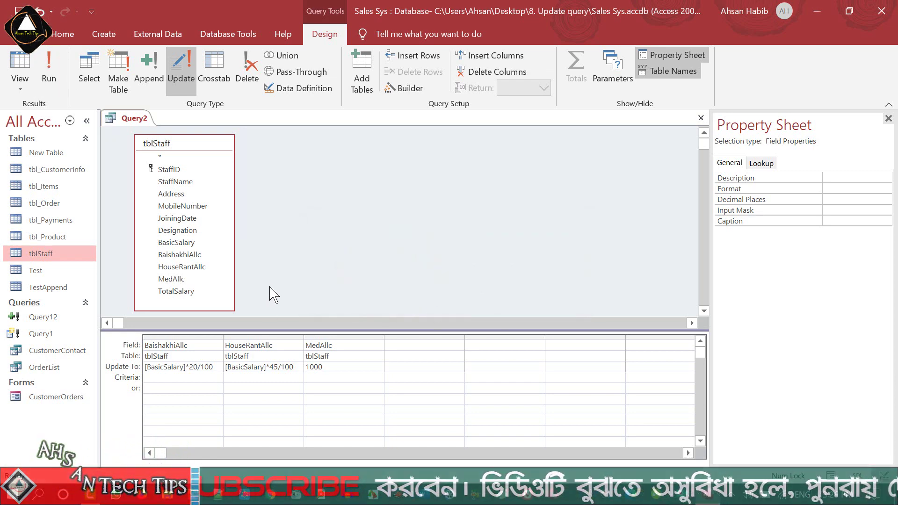
pyautogui.hotkey('ctrl', 's')
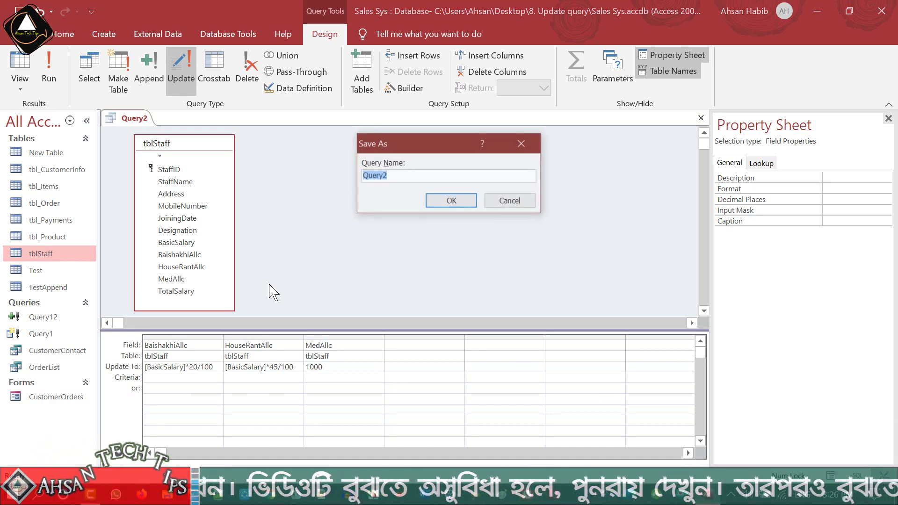
pyautogui.write('All ')
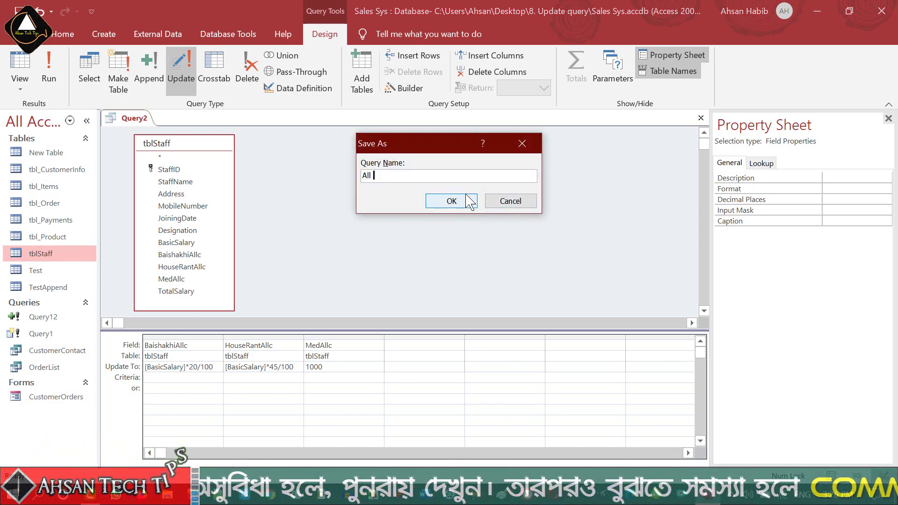
pyautogui.write('All')
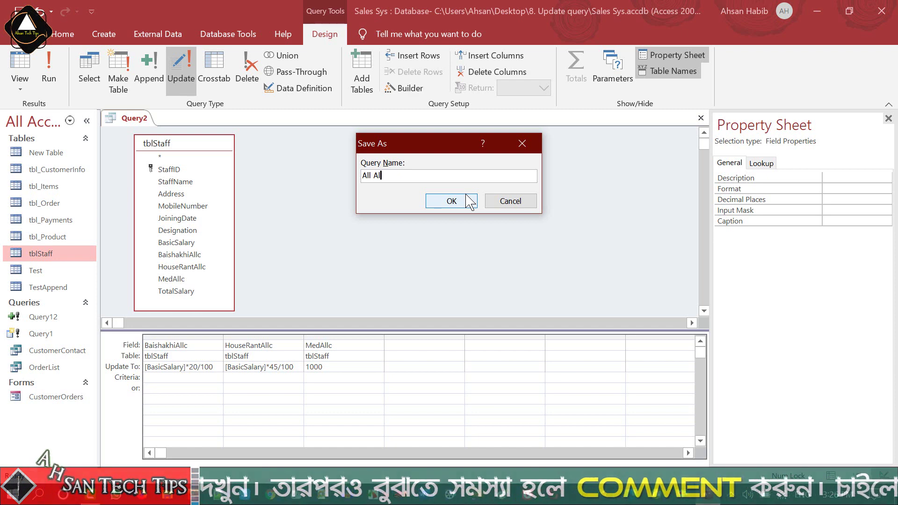
pyautogui.write('c')
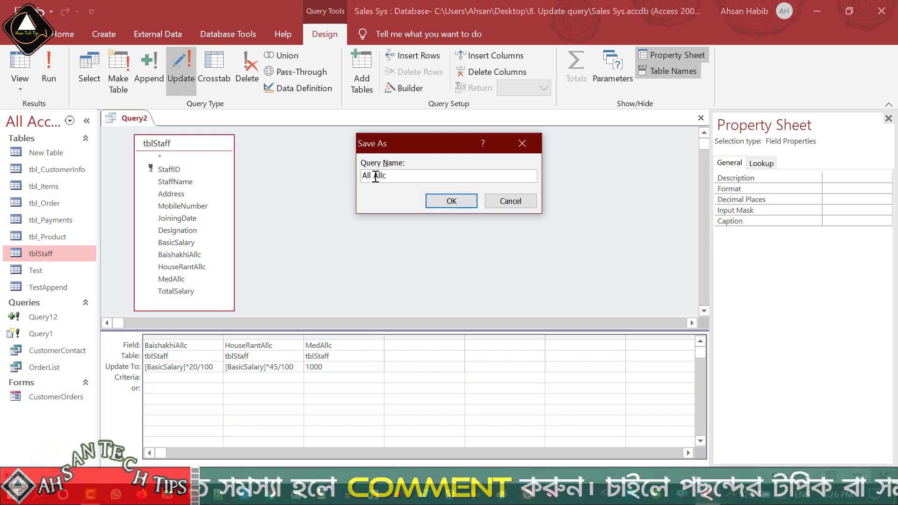
pyautogui.click(454, 204)
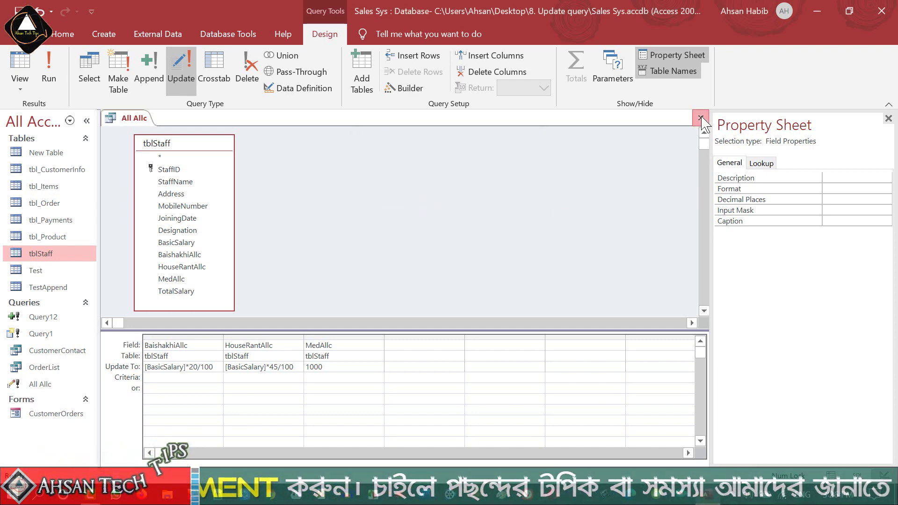
pyautogui.click(701, 117)
# Open tblStaff and check the Boishakhi, House Rant and Medical allowance columns
pyautogui.click(44, 383)
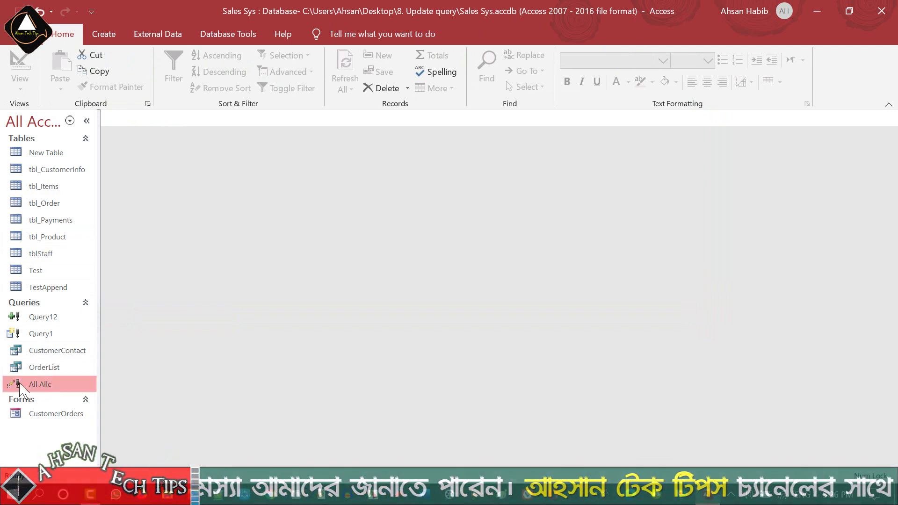
pyautogui.click(42, 257)
pyautogui.doubleClick(41, 256)
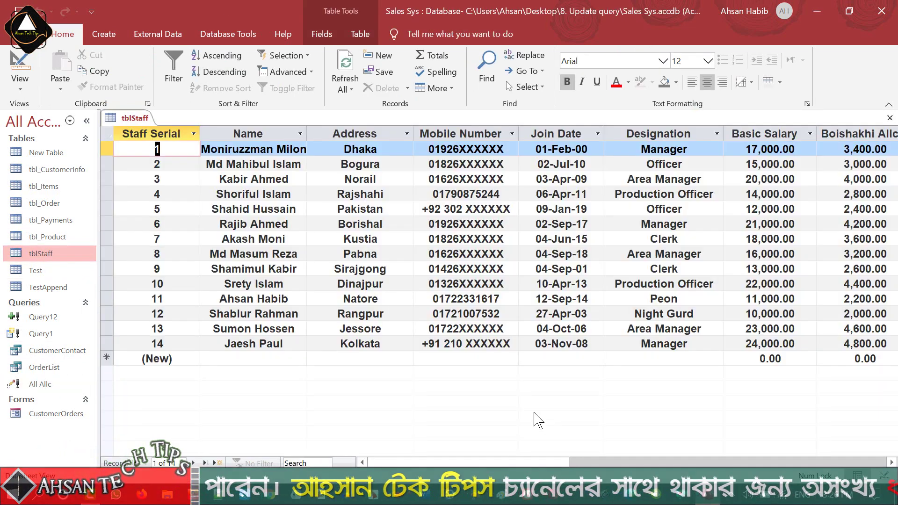
pyautogui.hscroll(6, 535, 419)
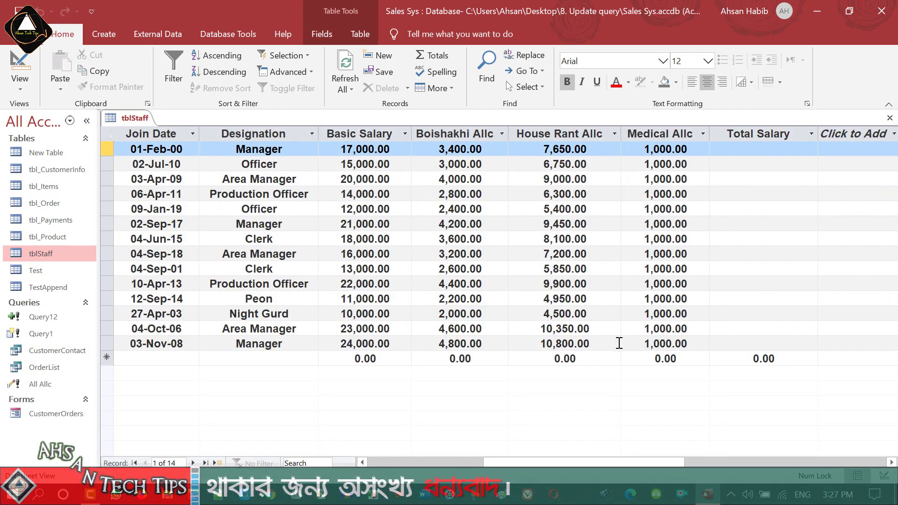
pyautogui.hscroll(-6, 562, 475)
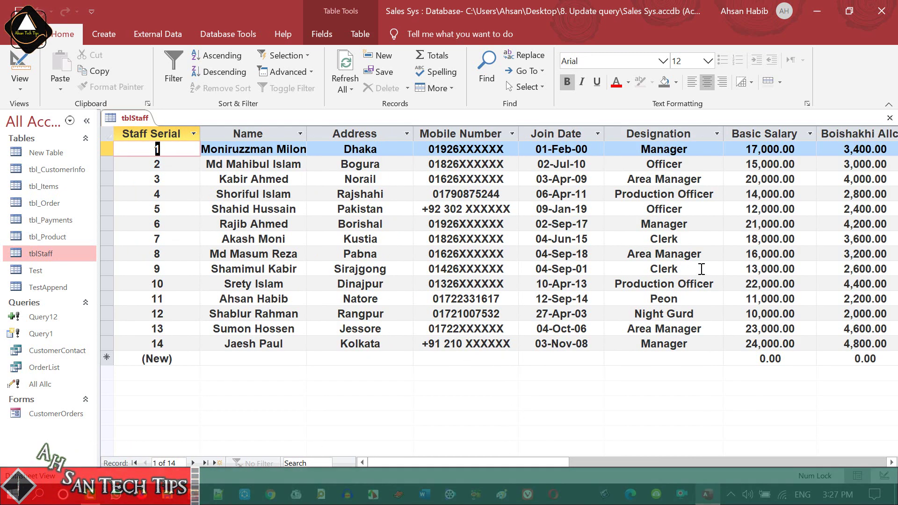
# Examine the designation and basic salary of staff serial 11 in tblStaff
pyautogui.doubleClick(703, 300)
pyautogui.press('Tab')
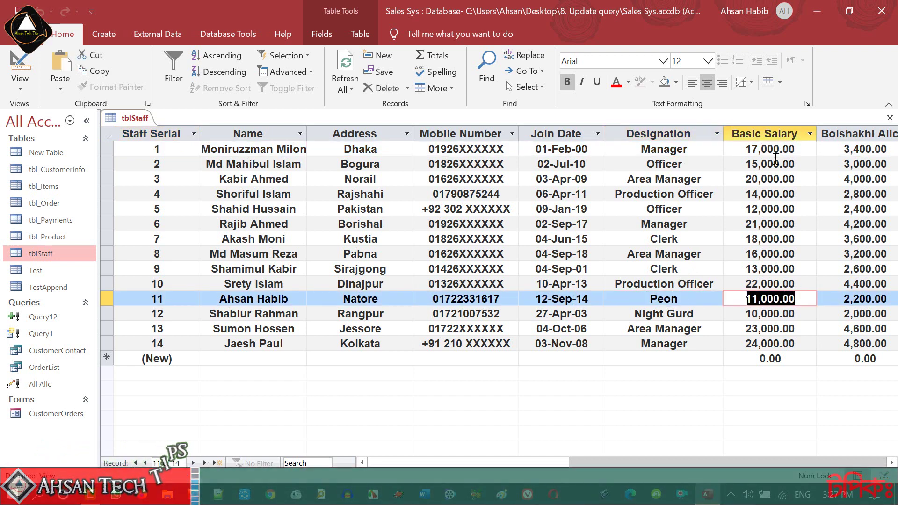
pyautogui.click(809, 299)
pyautogui.moveTo(805, 298); pyautogui.dragTo(725, 298)
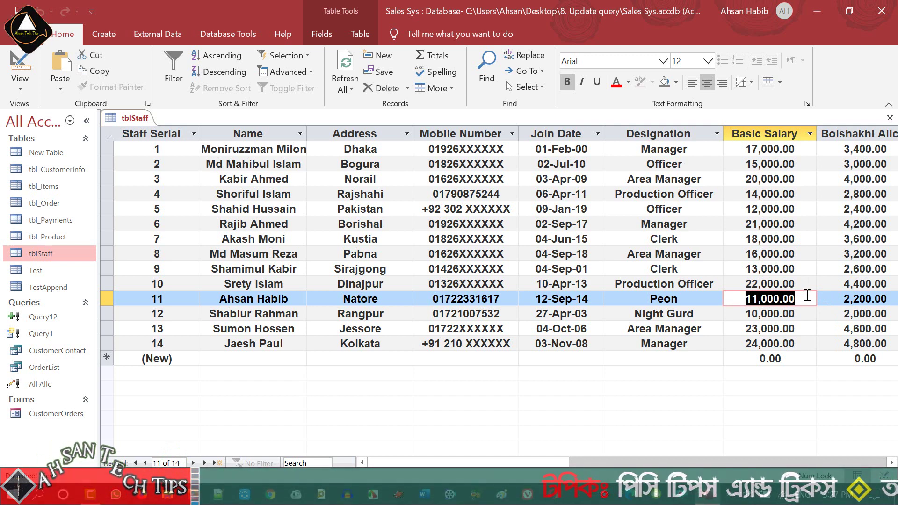
pyautogui.click(808, 295)
pyautogui.moveTo(804, 295); pyautogui.dragTo(639, 299)
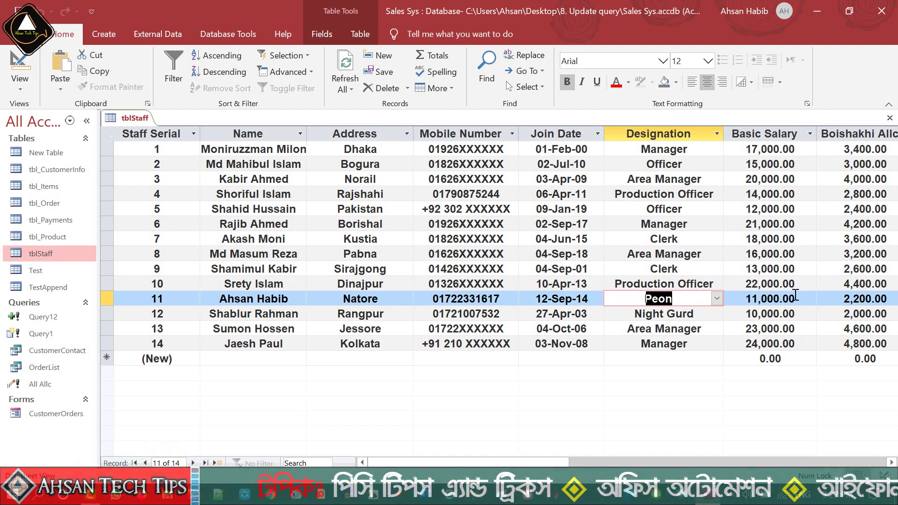
# Close tblStaff and design a new update query on that table with the BasicSalary field in the grid
pyautogui.click(889, 118)
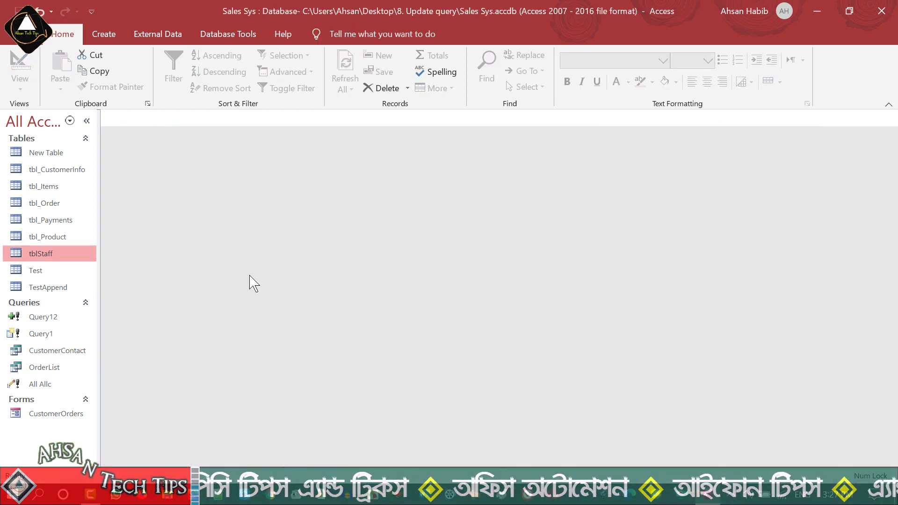
pyautogui.click(105, 36)
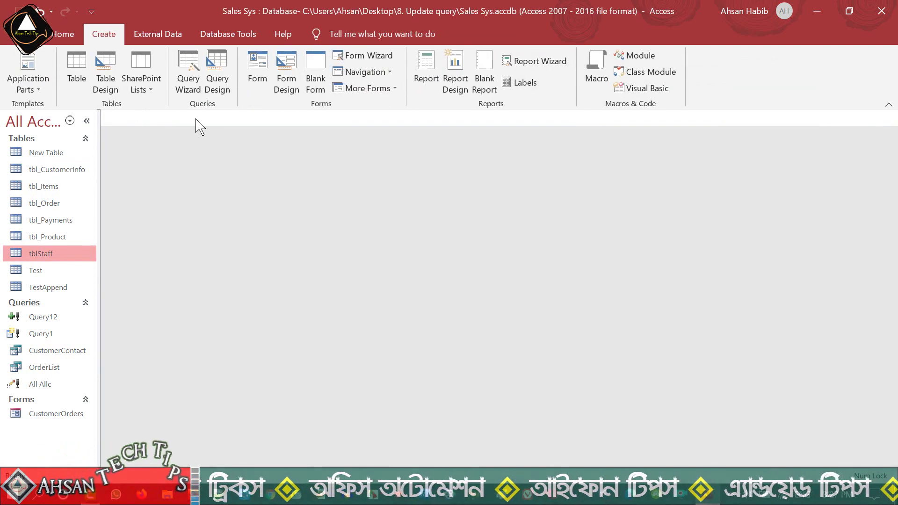
pyautogui.click(229, 84)
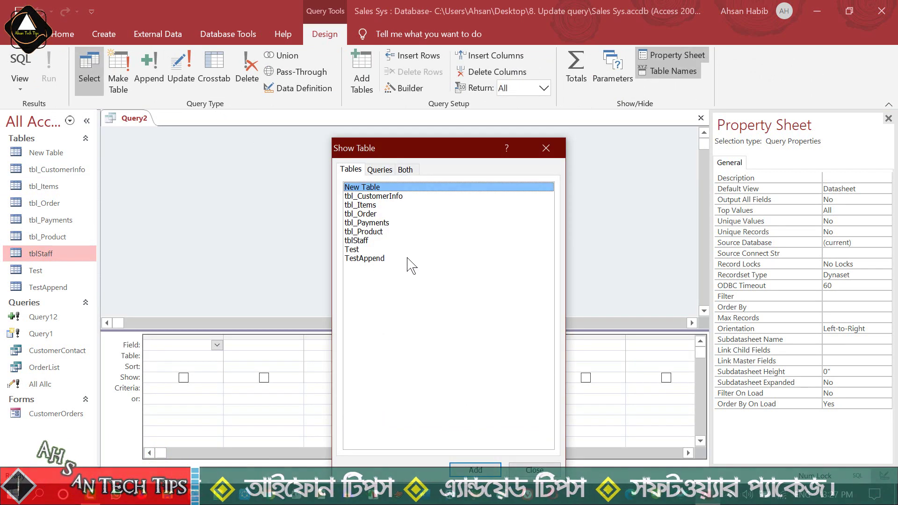
pyautogui.doubleClick(361, 241)
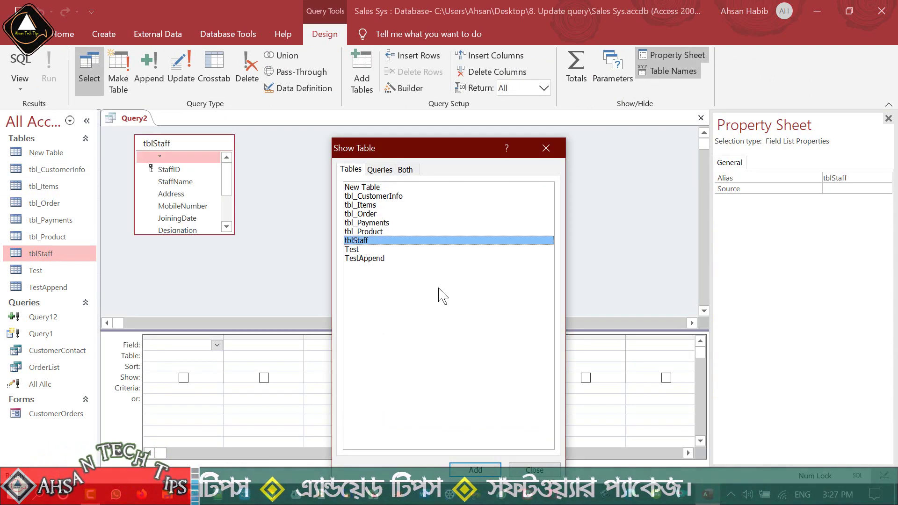
pyautogui.click(535, 469)
pyautogui.moveTo(200, 235); pyautogui.dragTo(200, 316)
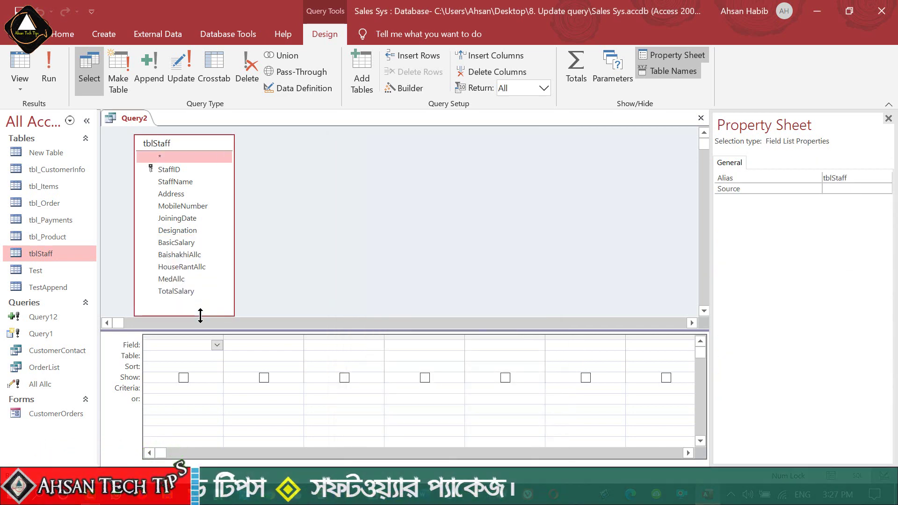
pyautogui.doubleClick(177, 243)
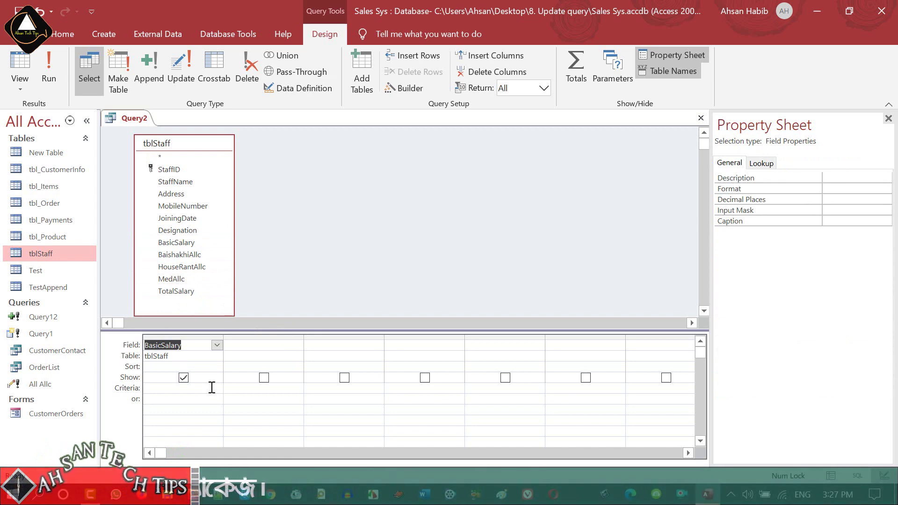
pyautogui.click(187, 71)
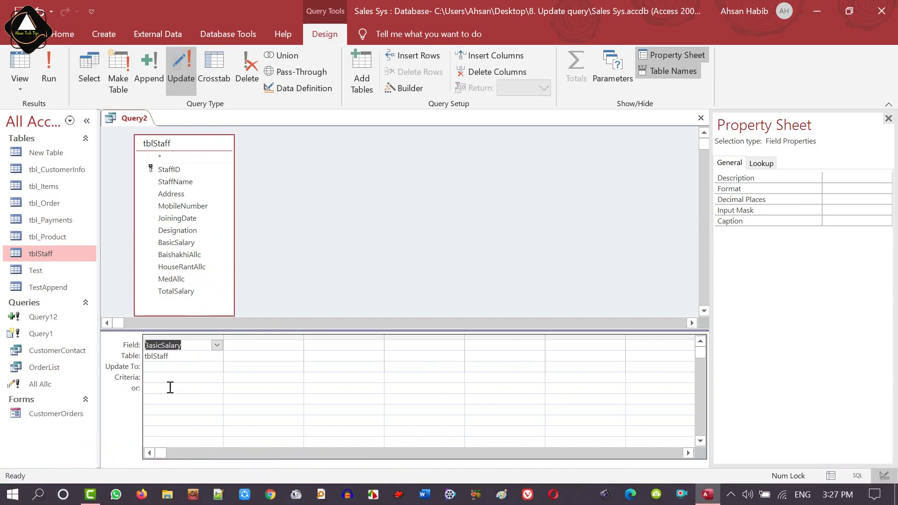
# Set BasicSalary to update to 12000 with the criteria 11000, then run the update query and accept the record update
pyautogui.click(182, 366)
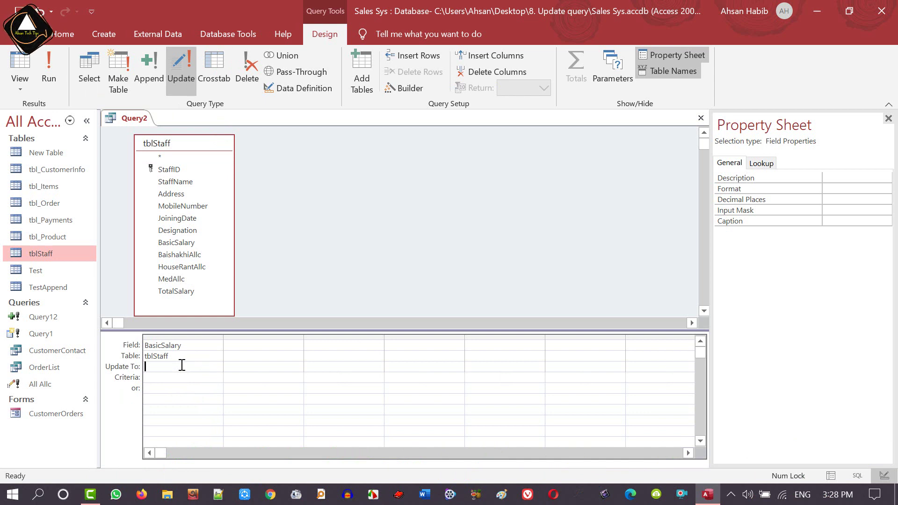
pyautogui.write('12000')
pyautogui.click(188, 377)
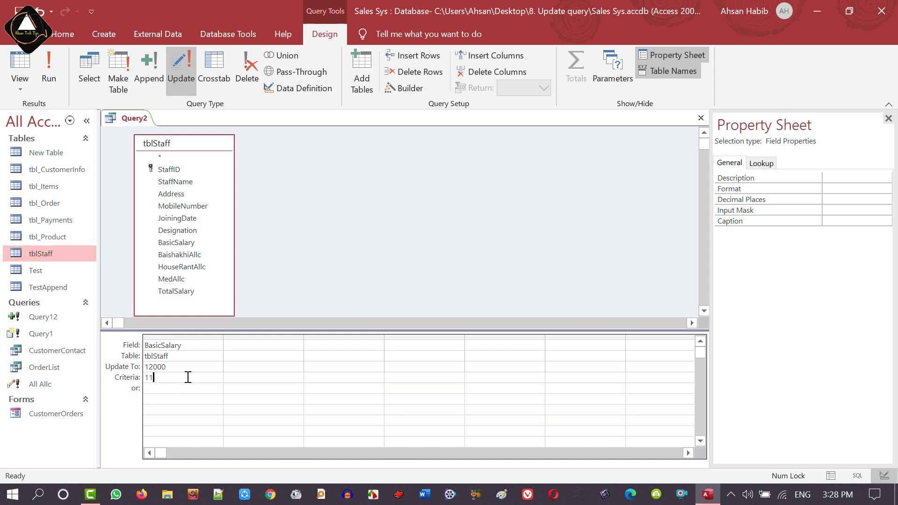
pyautogui.write('11000')
pyautogui.click(195, 328)
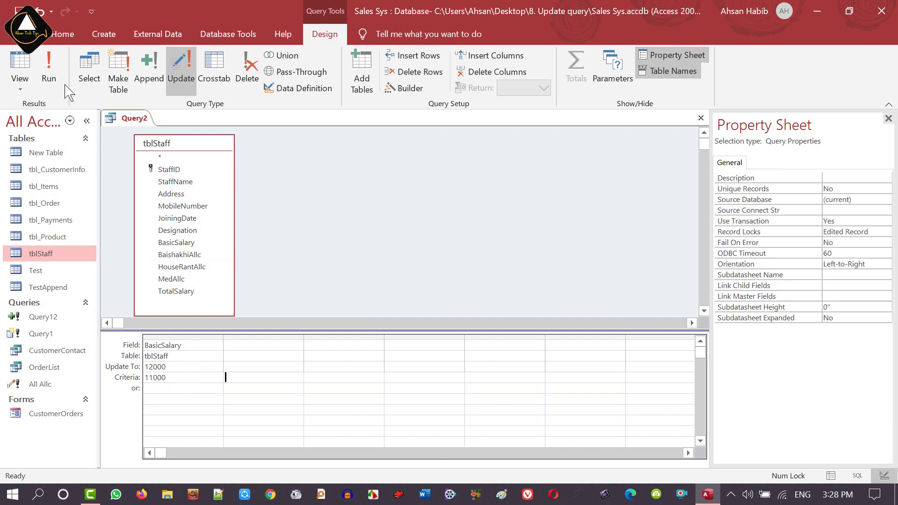
pyautogui.click(47, 64)
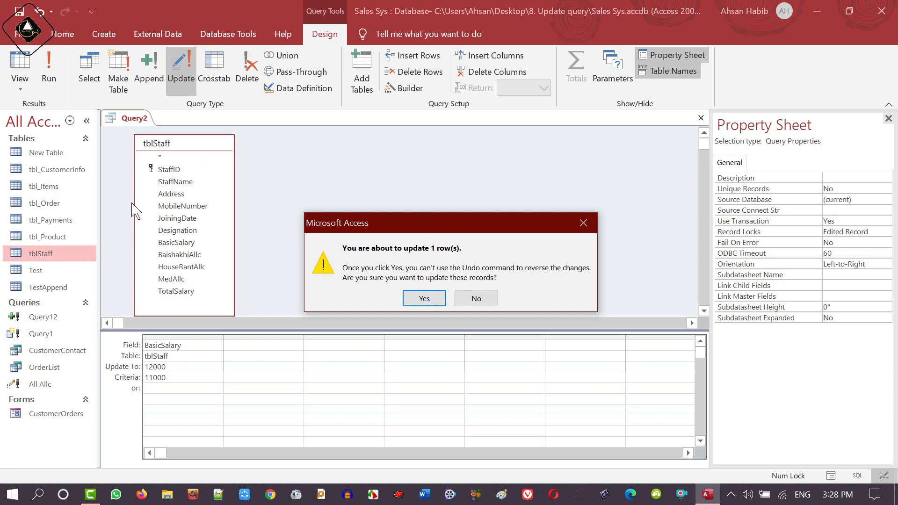
pyautogui.click(424, 300)
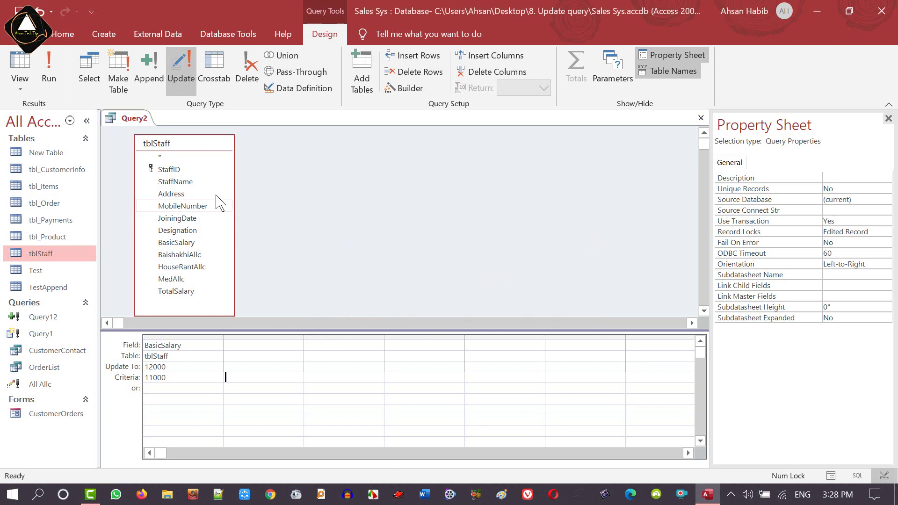
# Open tblStaff and check the basic salary and allowance columns for staff serial 11
pyautogui.doubleClick(41, 256)
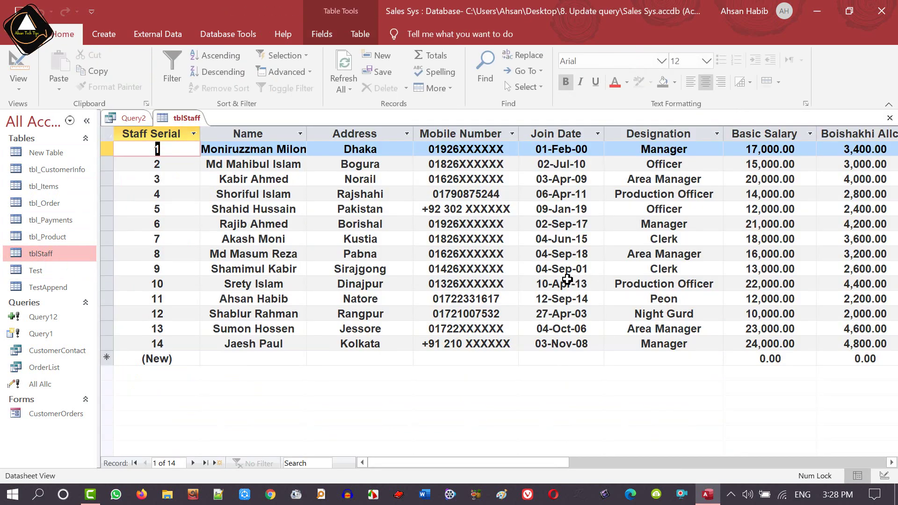
pyautogui.moveTo(545, 463); pyautogui.dragTo(596, 467)
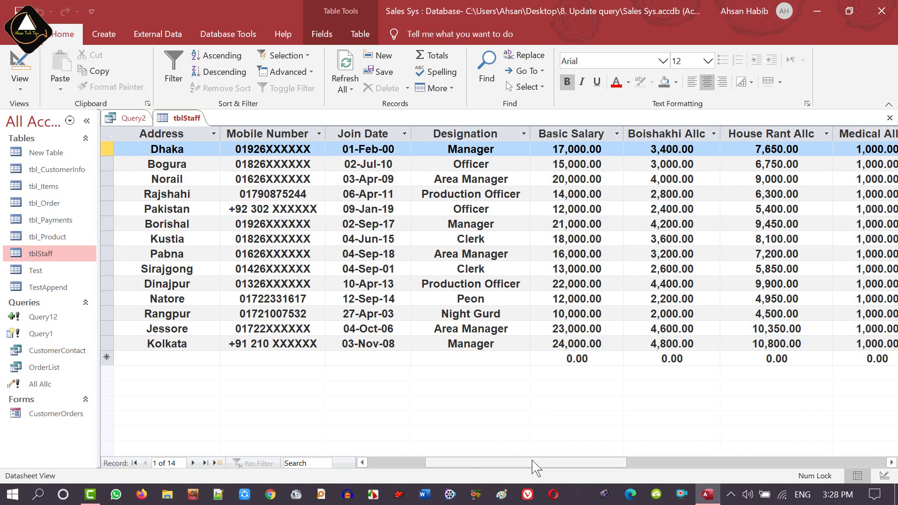
pyautogui.moveTo(559, 465); pyautogui.dragTo(432, 469)
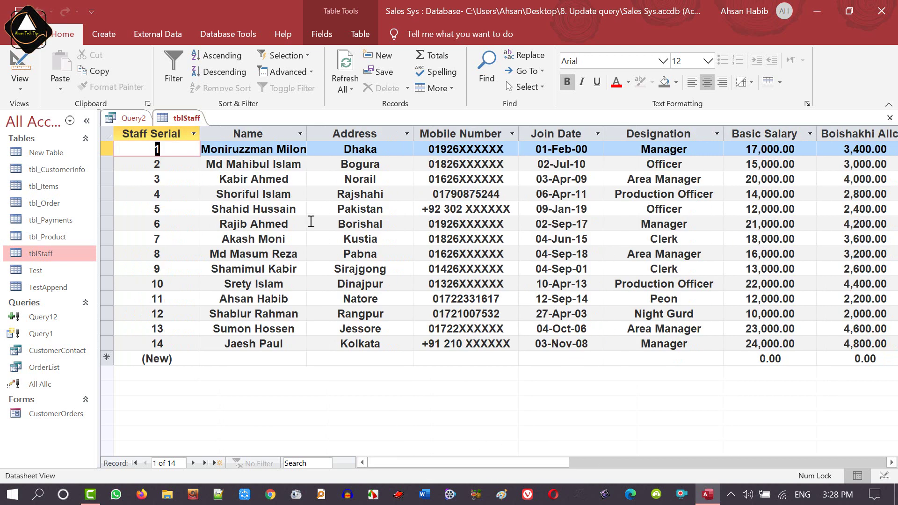